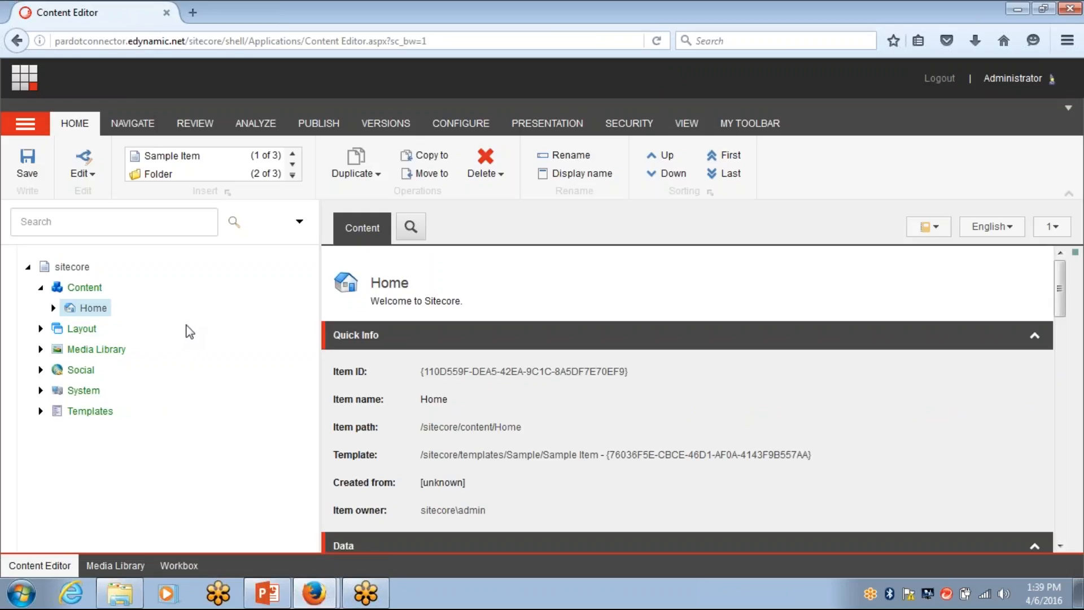
Expand Home and the Email Connector folder to reach the My Email Test item and its email fields
{"action": "left_click", "coordinate": [54, 308]}
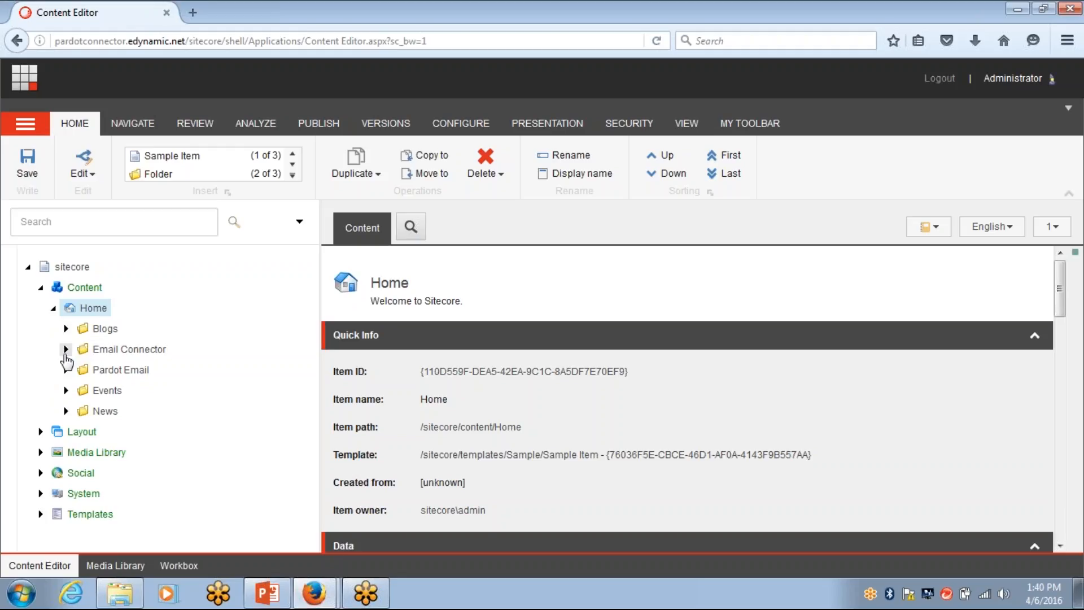
{"action": "left_click", "coordinate": [65, 350]}
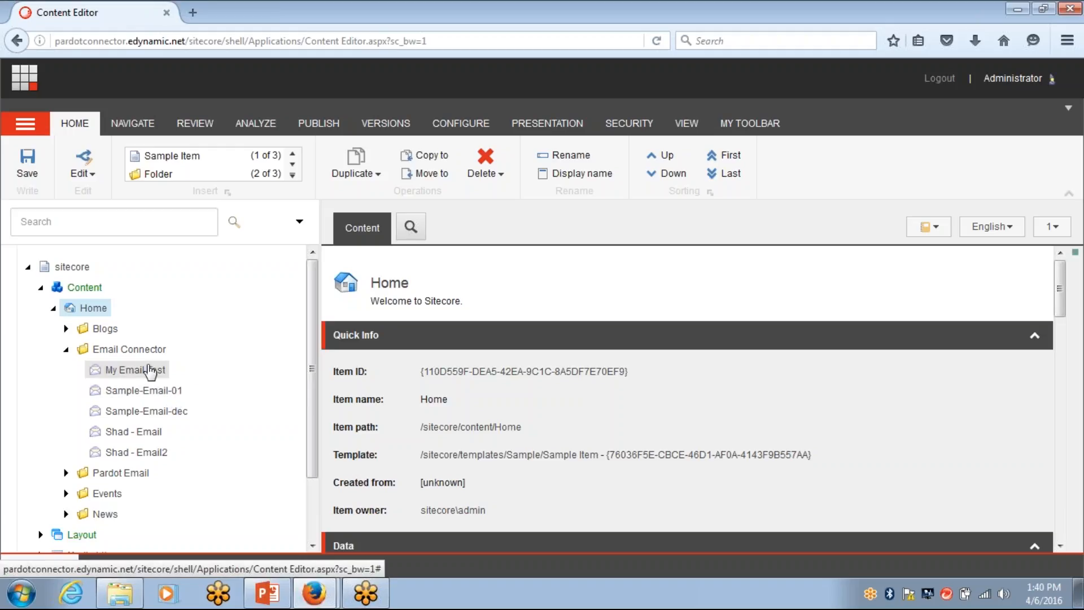
{"action": "scroll", "coordinate": [638, 417], "scroll_direction": "down", "scroll_amount": 2}
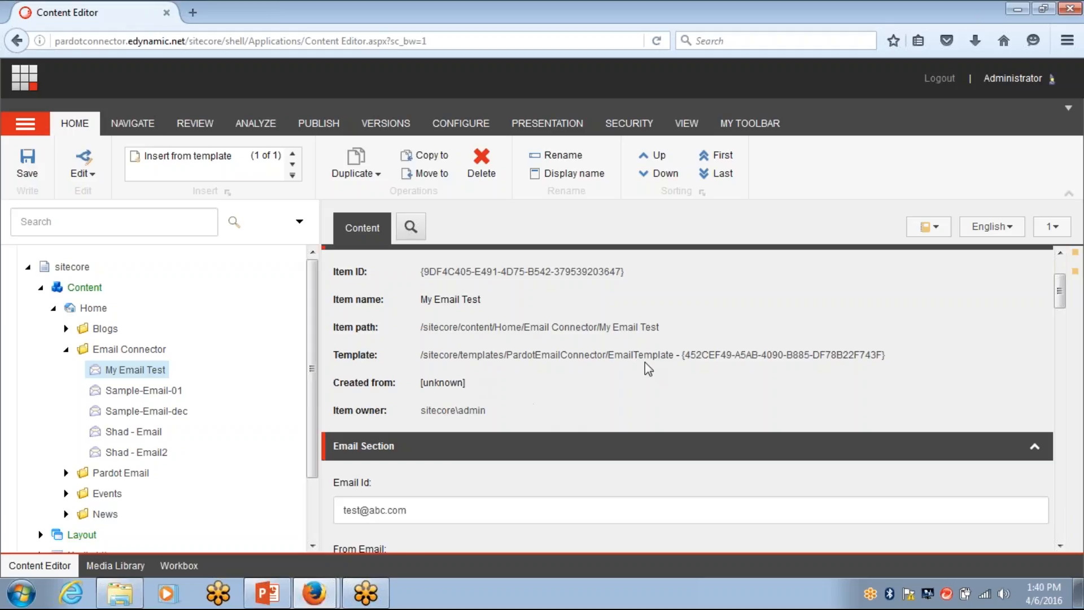
{"action": "scroll", "coordinate": [658, 394], "scroll_direction": "down", "scroll_amount": 2}
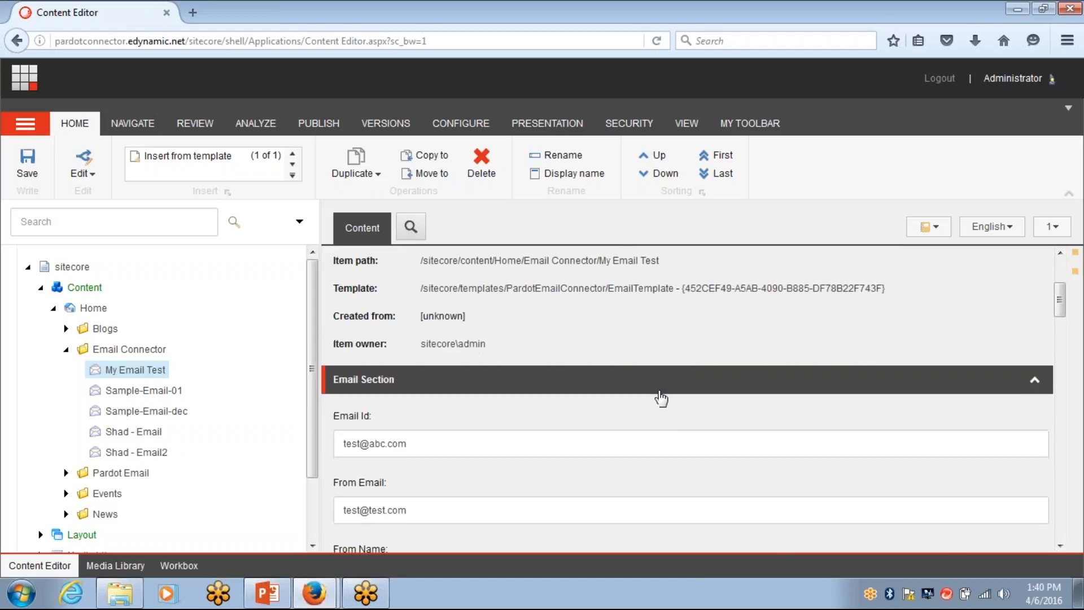
{"action": "scroll", "coordinate": [650, 418], "scroll_direction": "down", "scroll_amount": 4}
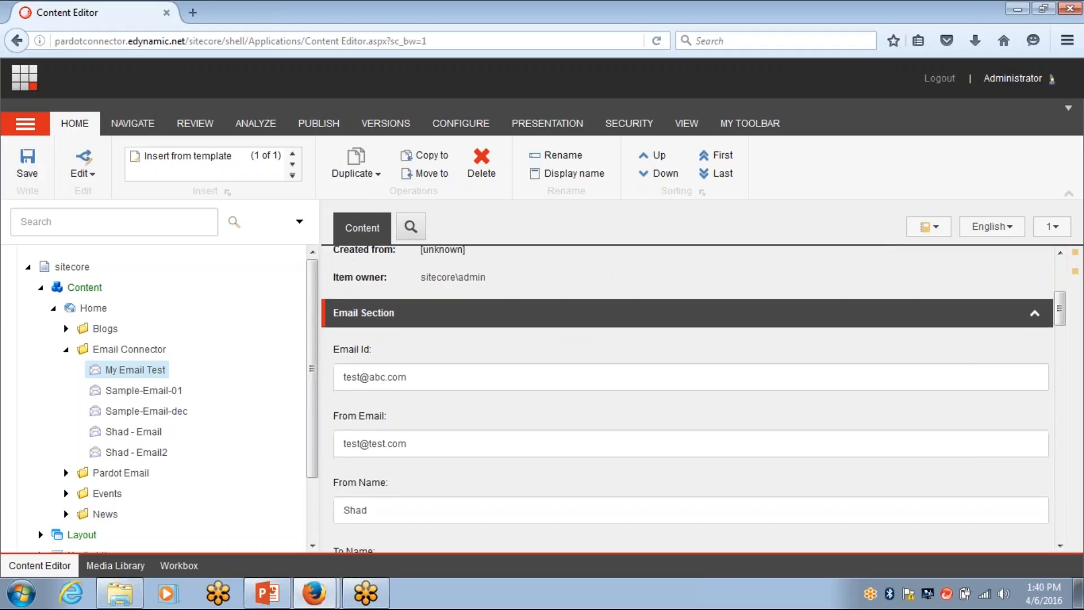
{"action": "scroll", "coordinate": [693, 401], "scroll_direction": "down", "scroll_amount": 3}
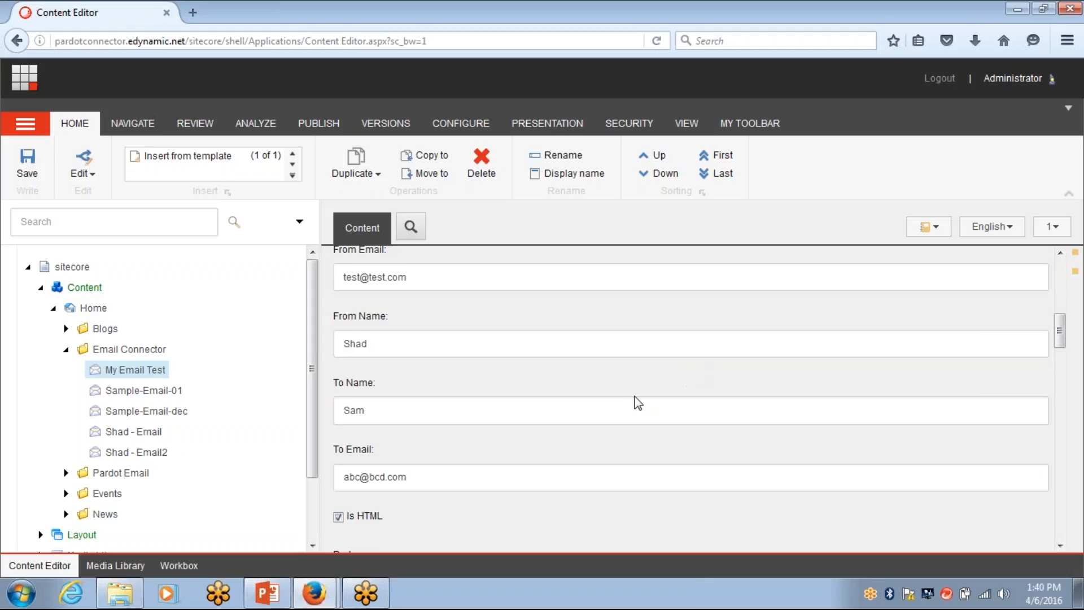
{"action": "scroll", "coordinate": [637, 401], "scroll_direction": "down", "scroll_amount": 2}
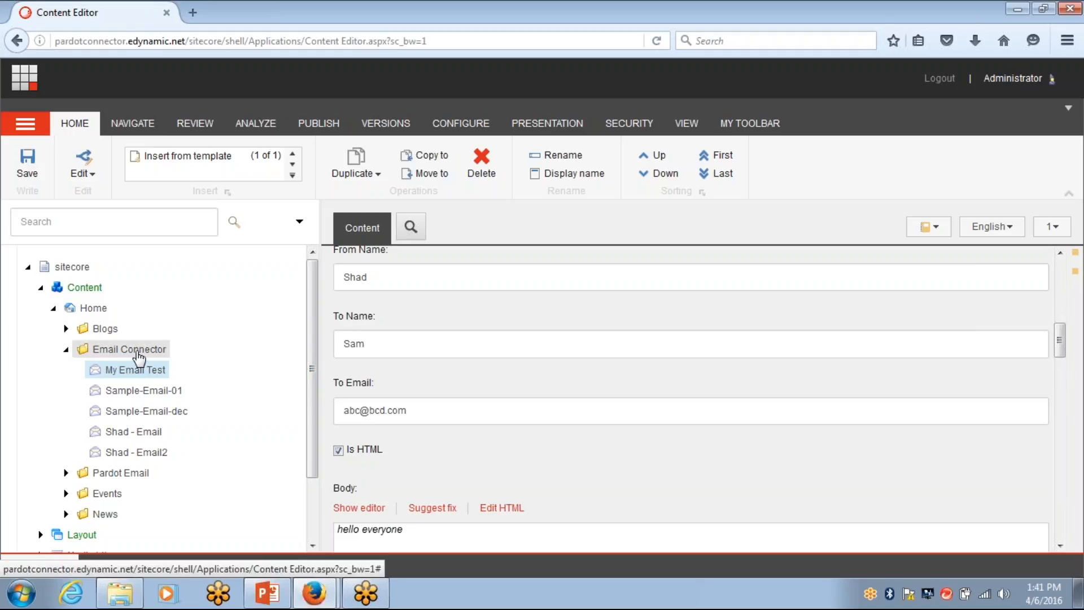
Insert an EmailTemplate item under Email Connector named 'sitecore pardot connection demo'
{"action": "right_click", "coordinate": [138, 355]}
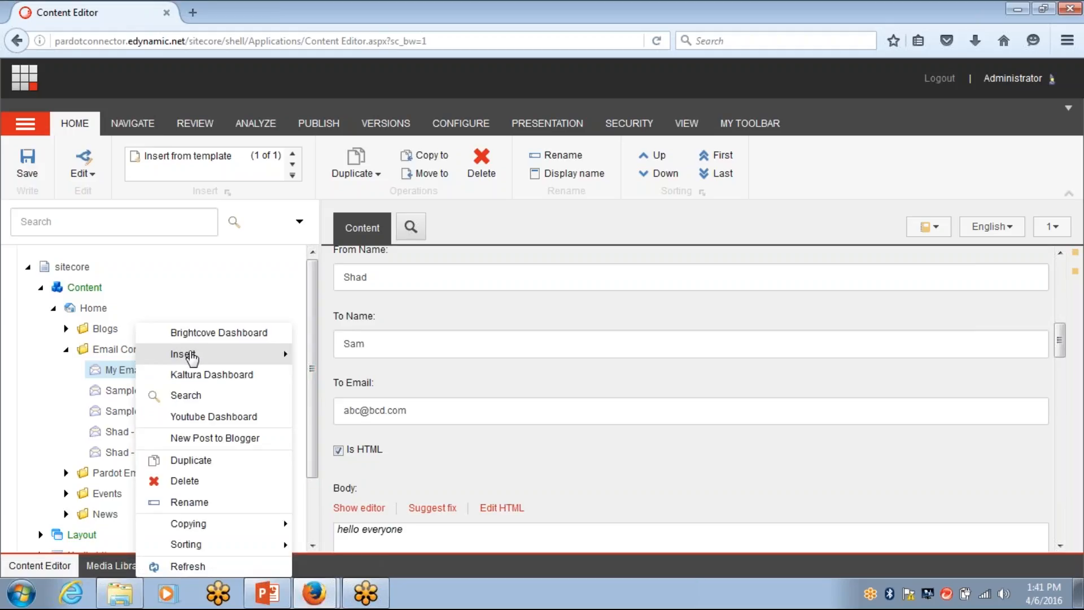
{"action": "mouse_move", "coordinate": [220, 360]}
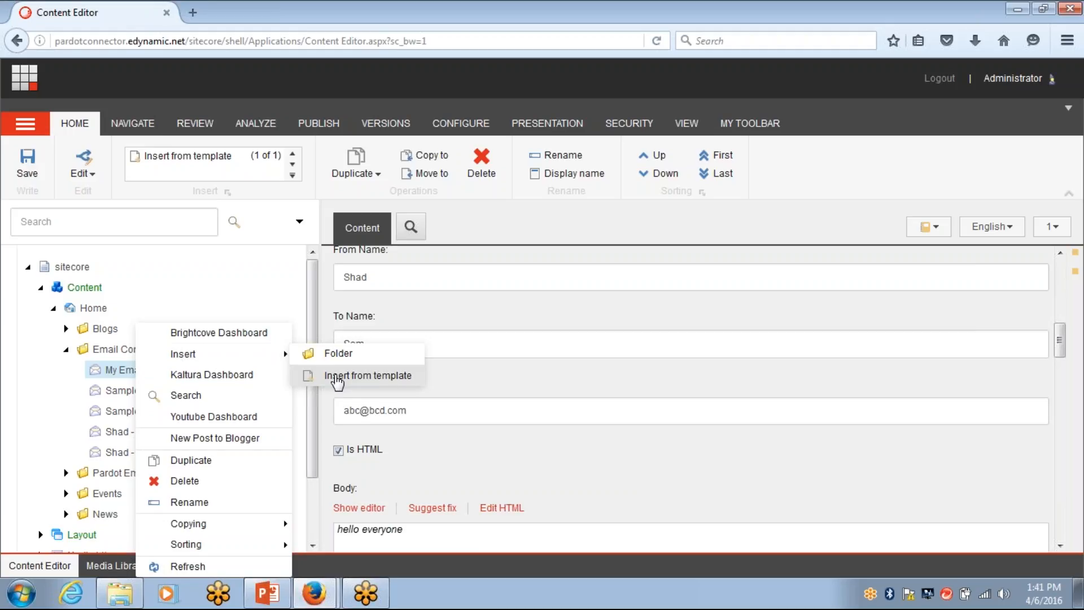
{"action": "left_click", "coordinate": [335, 378]}
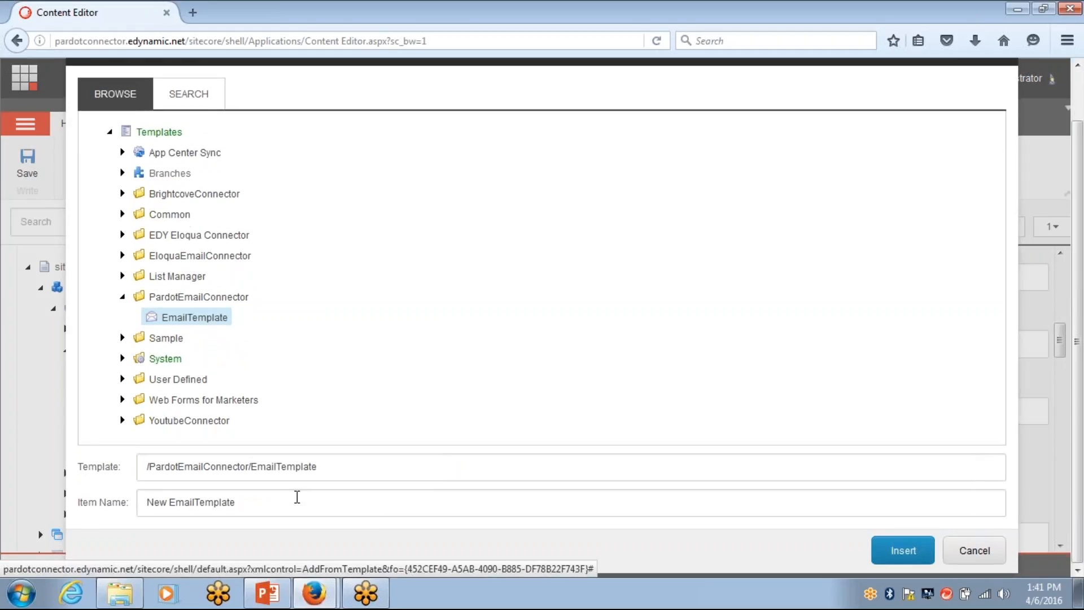
{"action": "left_click_drag", "start_coordinate": [295, 505], "coordinate": [148, 505]}
{"action": "left_click", "coordinate": [148, 504]}
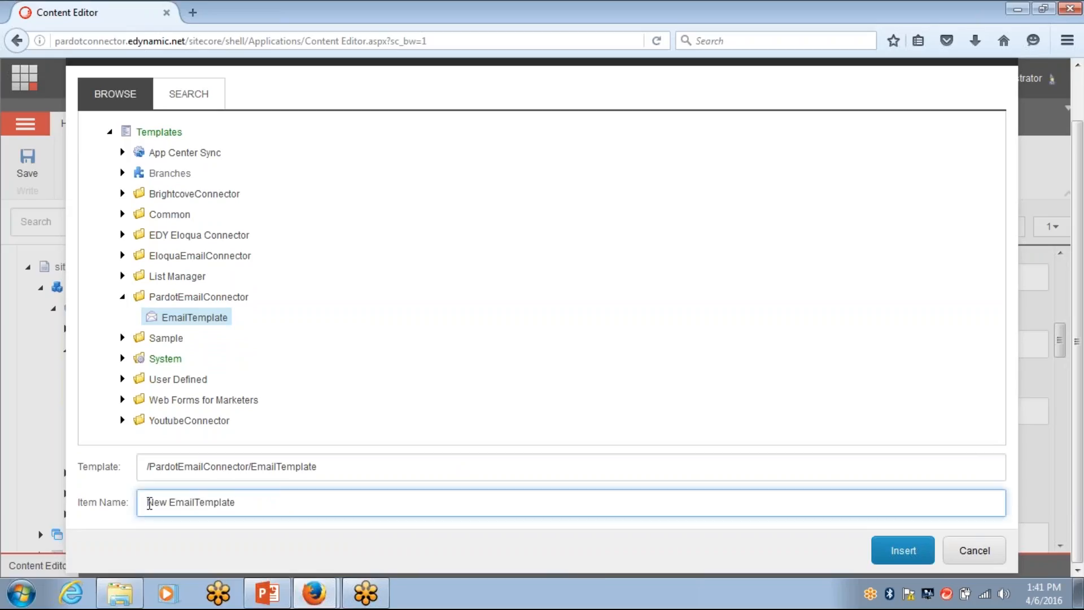
{"action": "left_click", "coordinate": [242, 504]}
{"action": "key", "text": "ctrl+a"}
{"action": "key", "text": "BackSpace"}
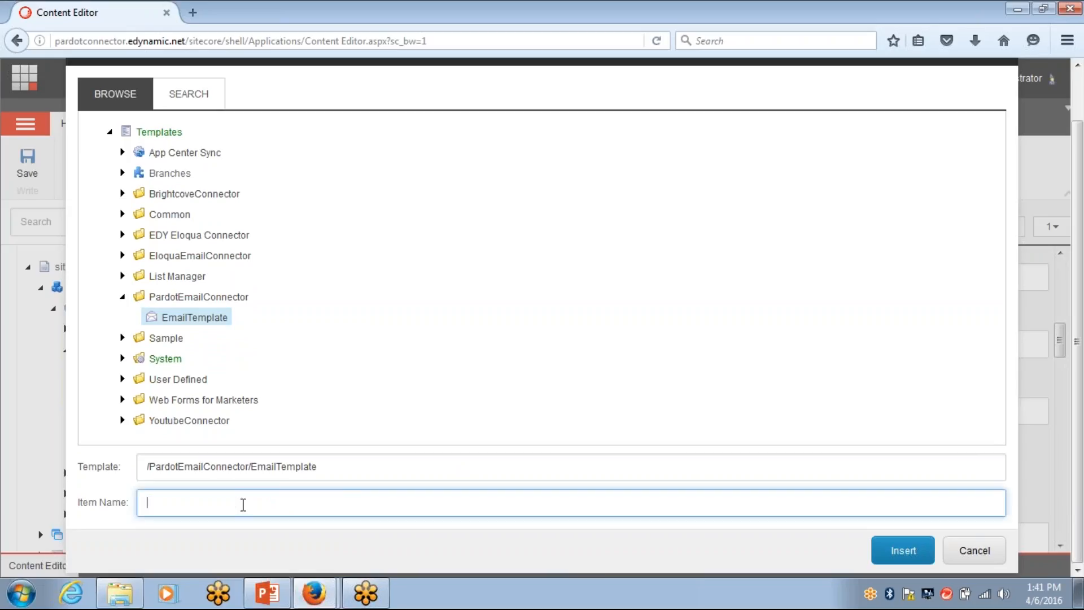
{"action": "type", "text": "si"}
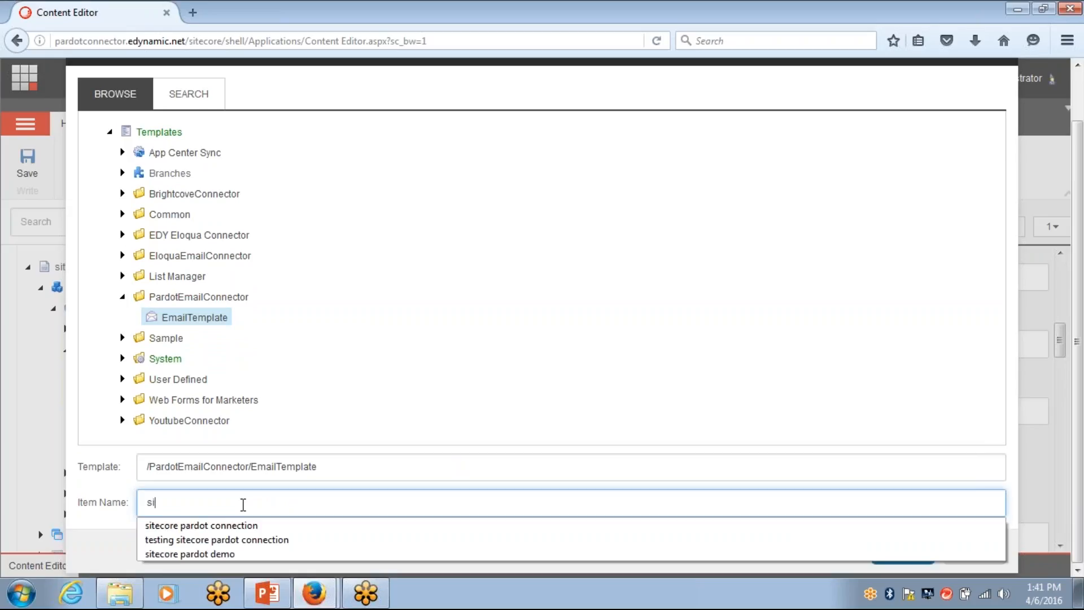
{"action": "type", "text": "tecore pardot connection demo"}
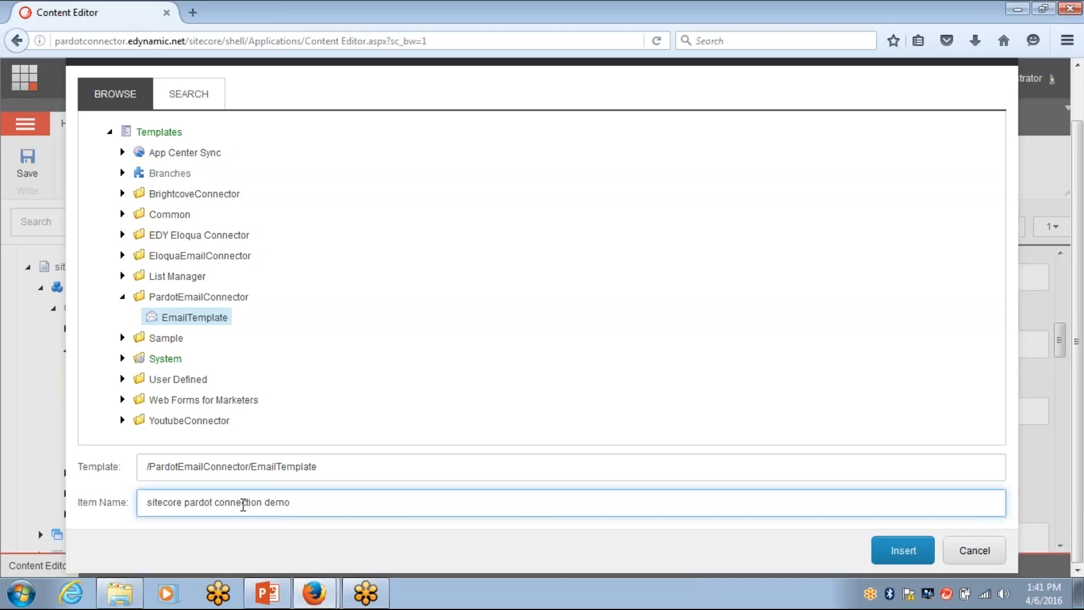
{"action": "left_click", "coordinate": [898, 555]}
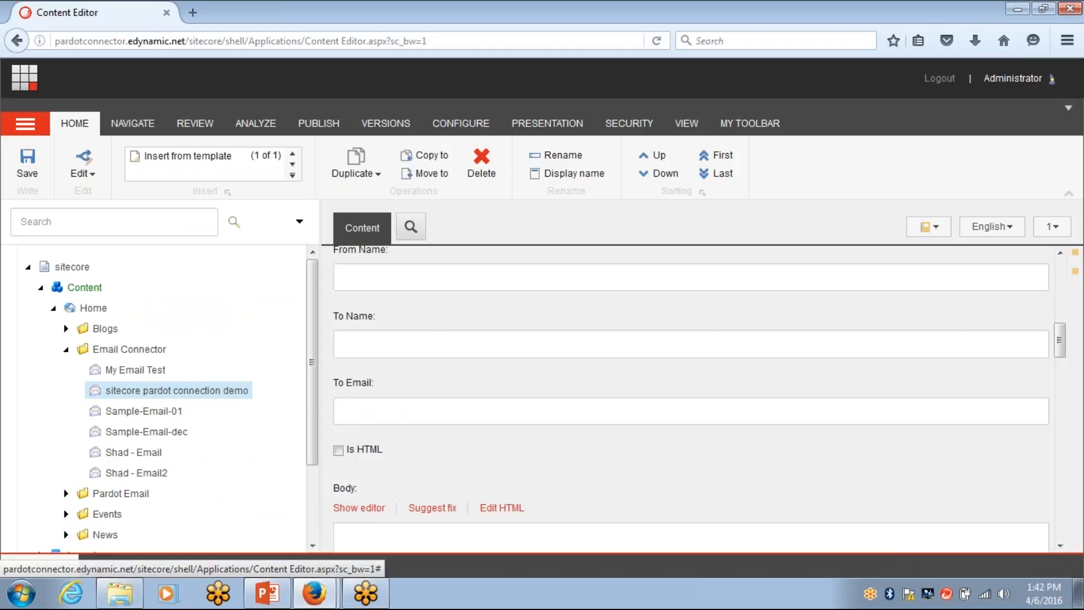
Fill Email Id and From Email with the sender's e-mail address, and From Name with the sender's first name
{"action": "scroll", "coordinate": [591, 447], "scroll_direction": "up", "scroll_amount": 3}
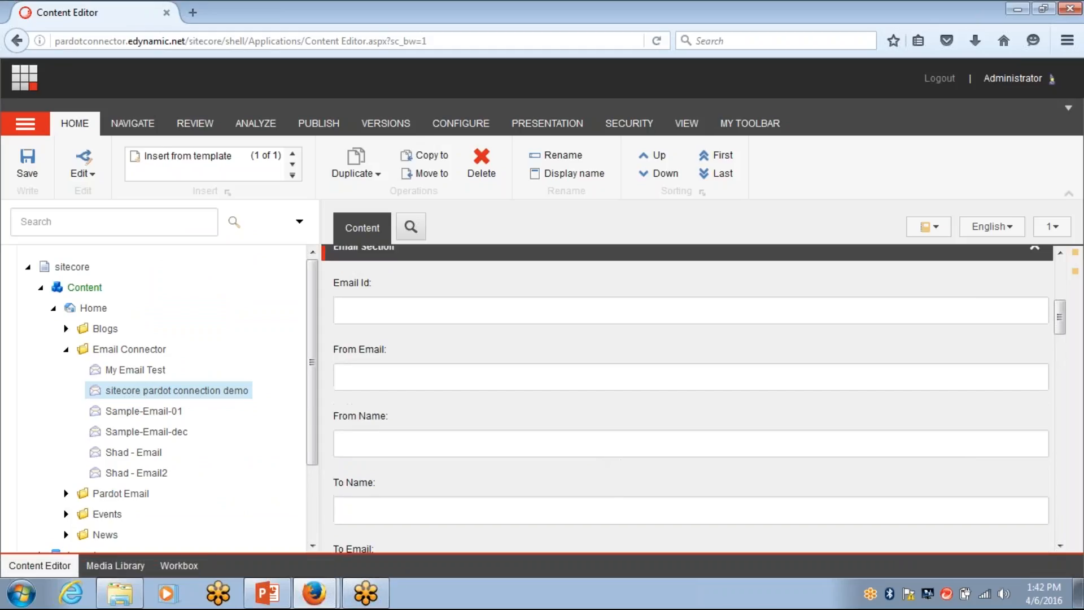
{"action": "scroll", "coordinate": [591, 449], "scroll_direction": "up", "scroll_amount": 3}
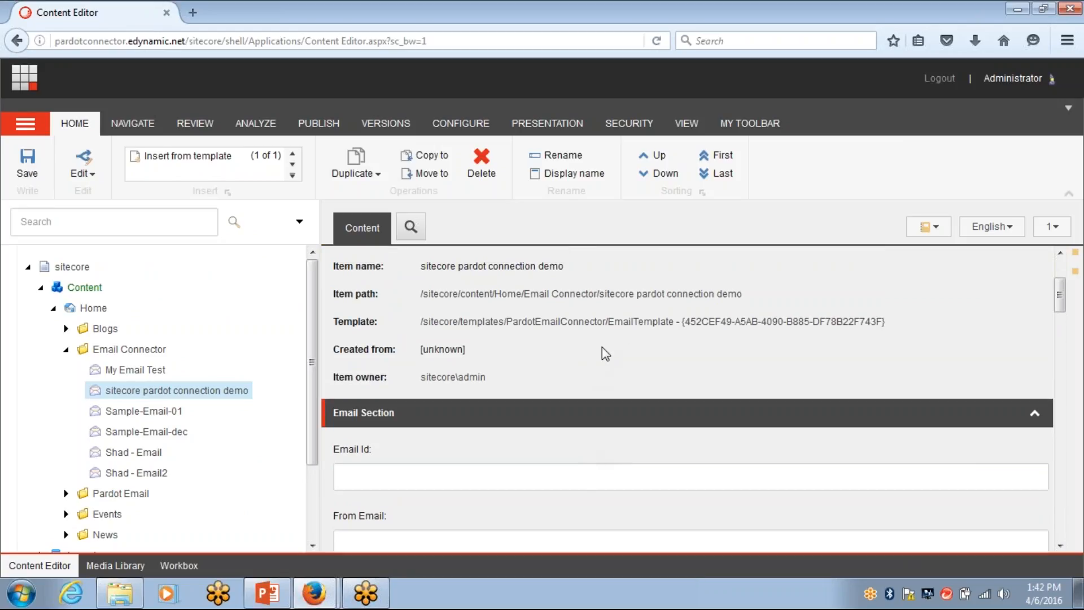
{"action": "scroll", "coordinate": [587, 384], "scroll_direction": "down", "scroll_amount": 3}
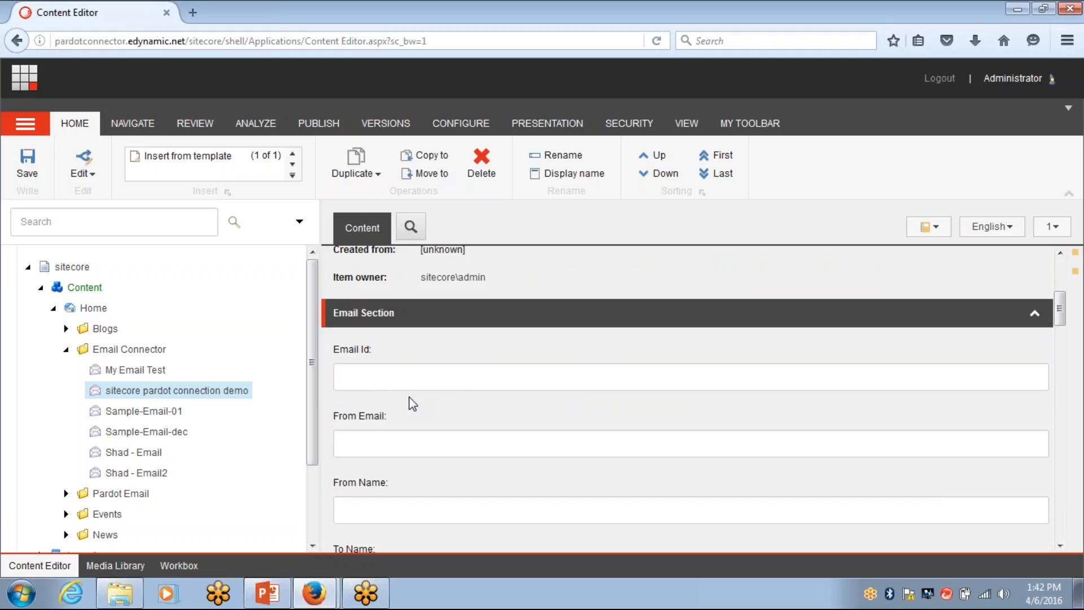
{"action": "left_click", "coordinate": [418, 382]}
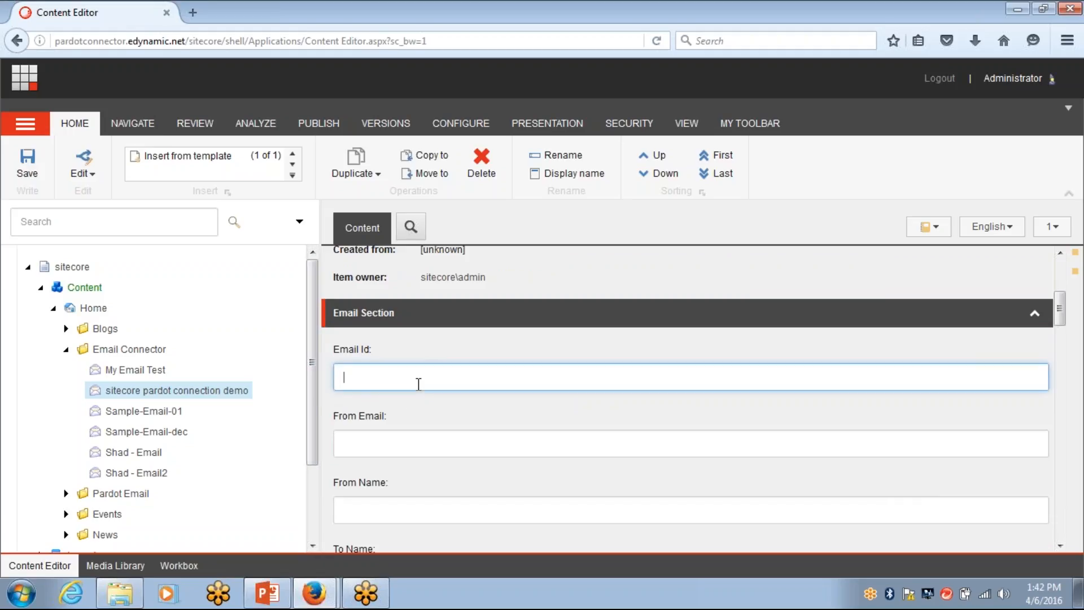
{"action": "type", "text": "H"}
{"action": "key", "text": "BackSpace"}
{"action": "left_click", "coordinate": [395, 446]}
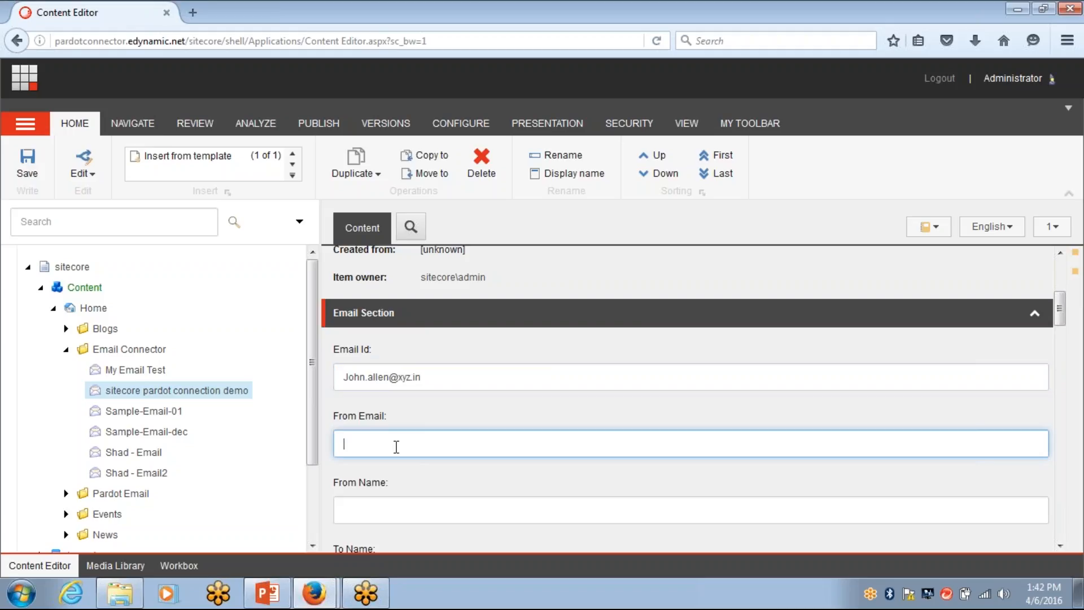
{"action": "left_click", "coordinate": [399, 519]}
{"action": "scroll", "coordinate": [399, 515], "scroll_direction": "down", "scroll_amount": 1}
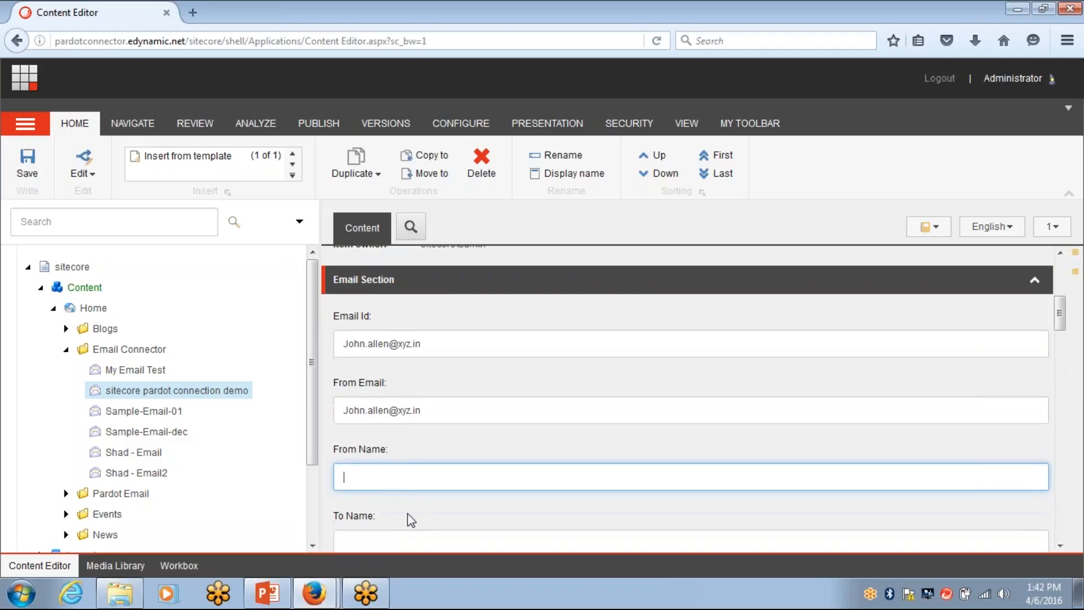
{"action": "type", "text": "H"}
{"action": "key", "text": "BackSpace"}
{"action": "type", "text": "John"}
Enter the recipient's name in To Name and their e-mail address in To Email
{"action": "scroll", "coordinate": [406, 513], "scroll_direction": "down", "scroll_amount": 1}
{"action": "left_click", "coordinate": [407, 513]}
{"action": "type", "text": "Emily"}
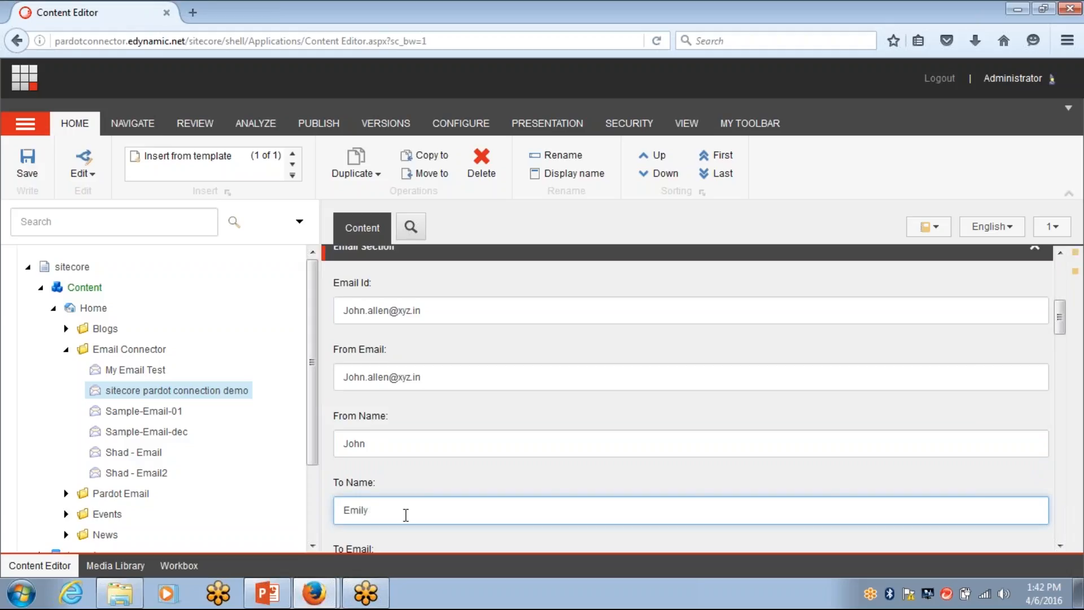
{"action": "type", "text": " H"}
{"action": "key", "text": "BackSpace"}
{"action": "key", "text": "BackSpace"}
{"action": "scroll", "coordinate": [406, 515], "scroll_direction": "down", "scroll_amount": 1}
{"action": "scroll", "coordinate": [405, 515], "scroll_direction": "down", "scroll_amount": 4}
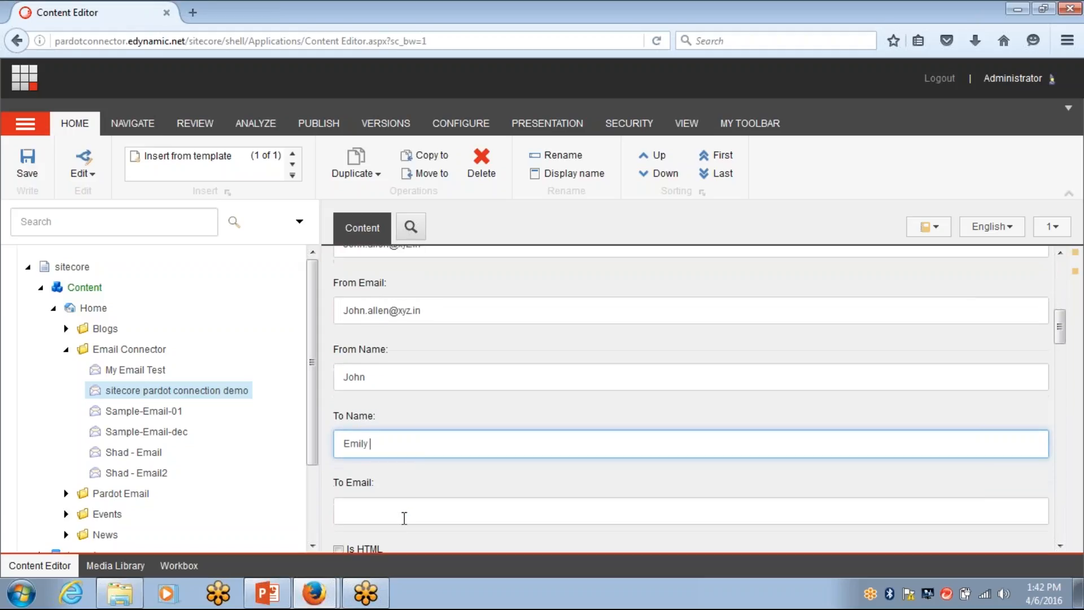
{"action": "left_click", "coordinate": [407, 451]}
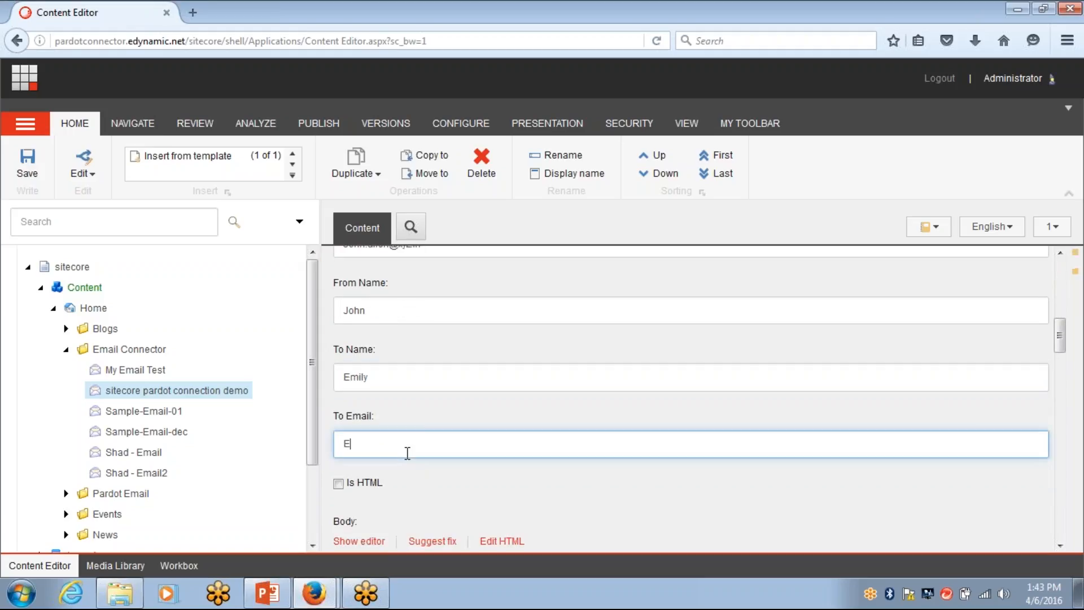
Tick Is HTML so the email is sent as HTML
{"action": "scroll", "coordinate": [412, 450], "scroll_direction": "down", "scroll_amount": 2}
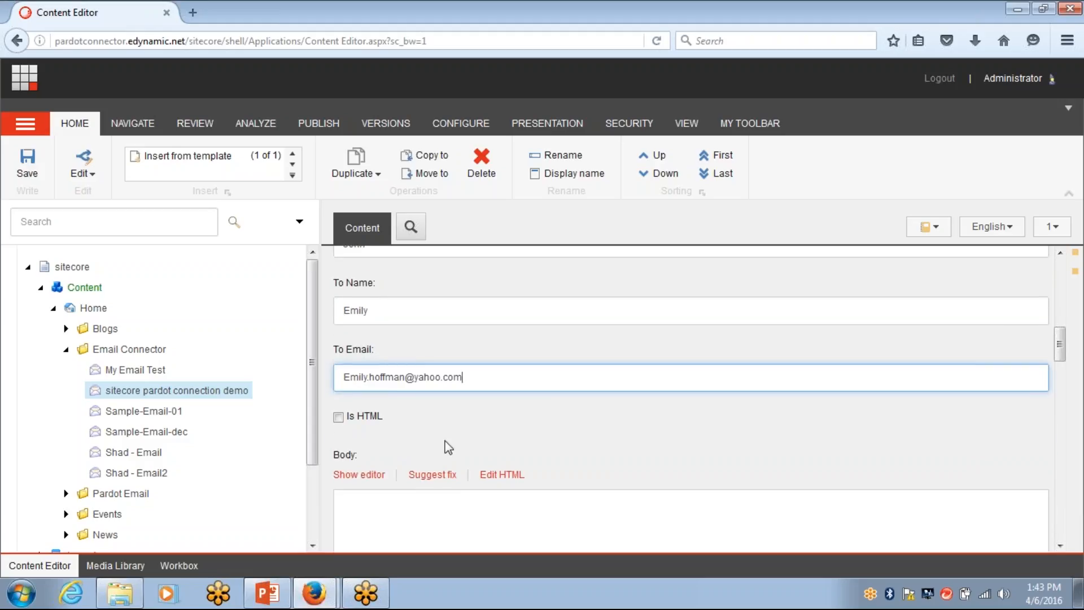
{"action": "left_click", "coordinate": [338, 418]}
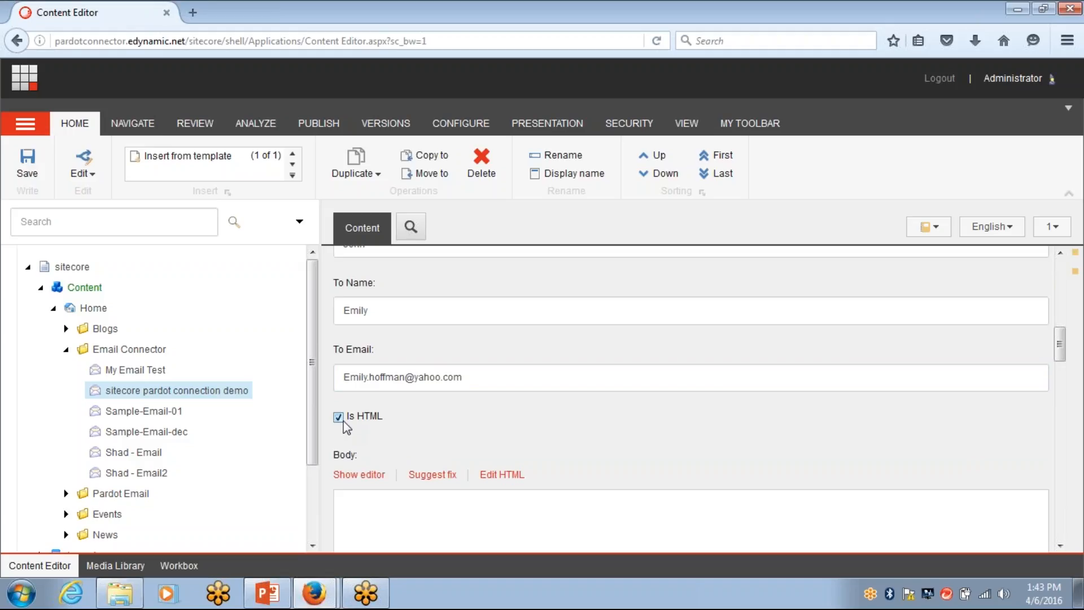
{"action": "scroll", "coordinate": [384, 460], "scroll_direction": "down", "scroll_amount": 2}
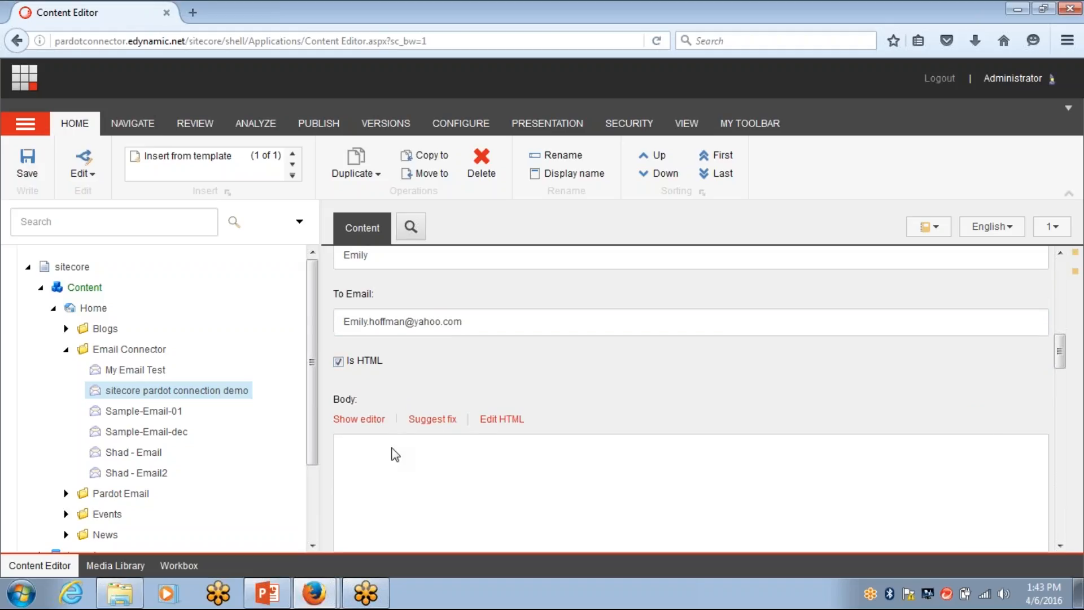
{"action": "scroll", "coordinate": [395, 455], "scroll_direction": "down", "scroll_amount": 2}
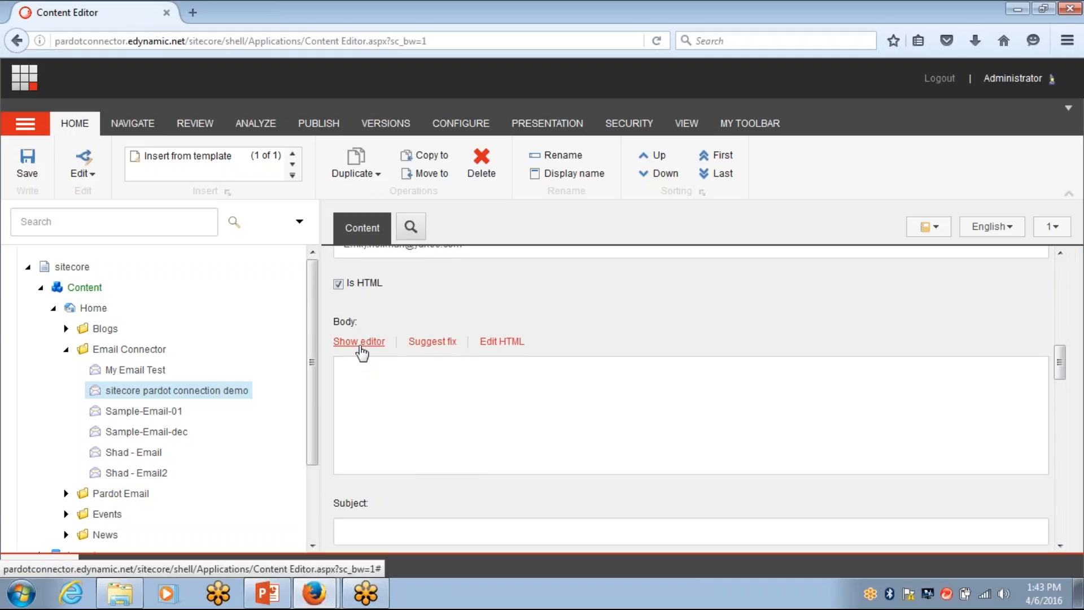
{"action": "left_click", "coordinate": [359, 345]}
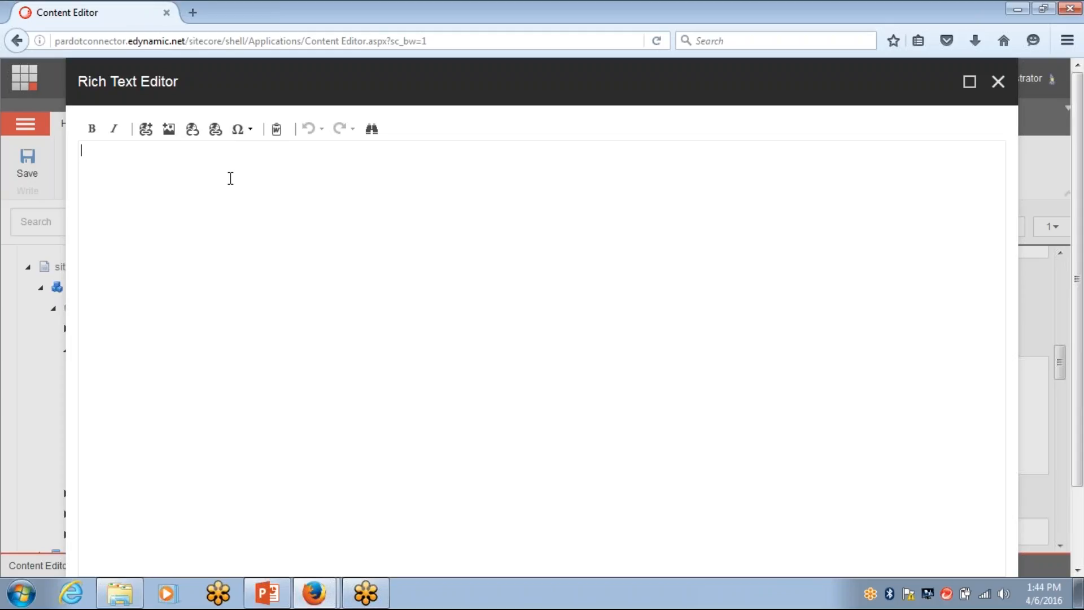
Write 'Welcome to edynamic sitecore pardot connector demo' in the Body, italicised, and accept it
{"action": "type", "text": "Welcome to edynamic sitecore pardot connector demo"}
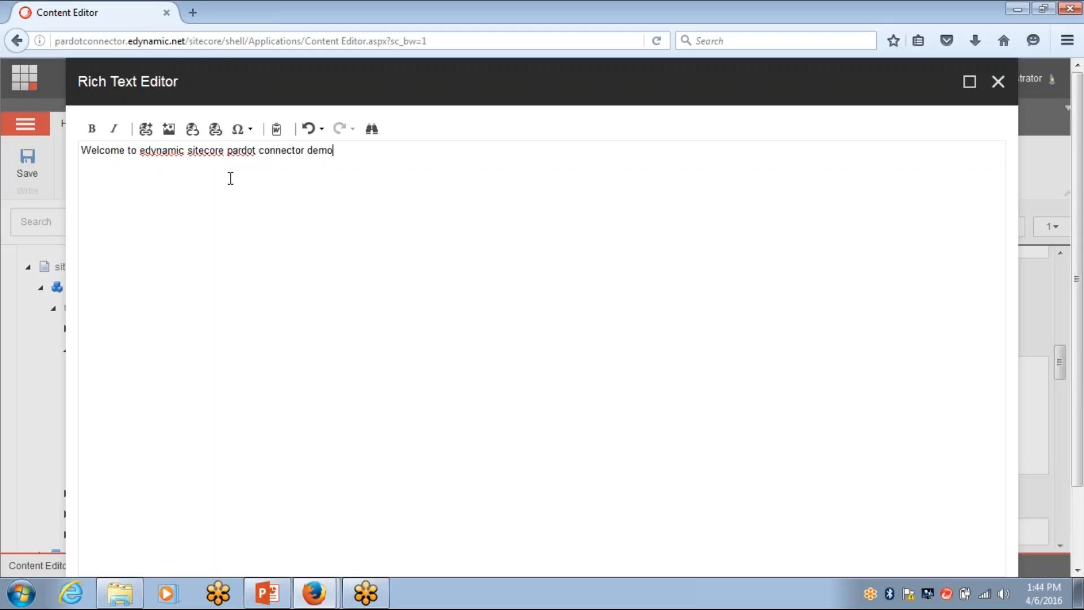
{"action": "left_click_drag", "start_coordinate": [354, 151], "coordinate": [83, 137]}
{"action": "left_click", "coordinate": [114, 129]}
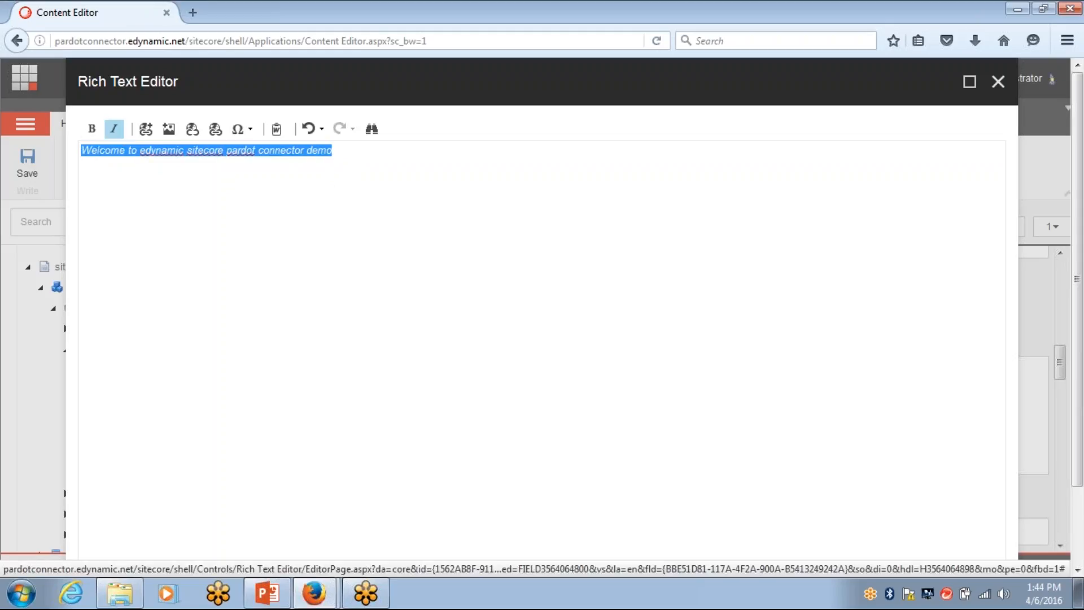
{"action": "scroll", "coordinate": [688, 473], "scroll_direction": "down", "scroll_amount": 3}
{"action": "left_click", "coordinate": [884, 552]}
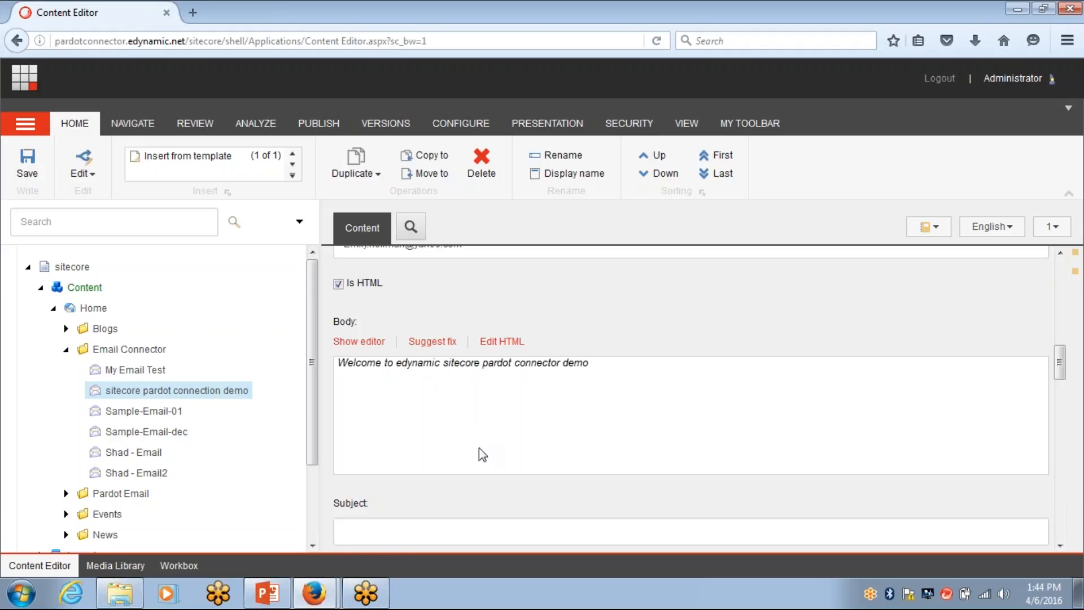
Enter 'sitecore pardot connector demo' in the Subject field
{"action": "scroll", "coordinate": [480, 446], "scroll_direction": "down", "scroll_amount": 3}
{"action": "left_click", "coordinate": [411, 430]}
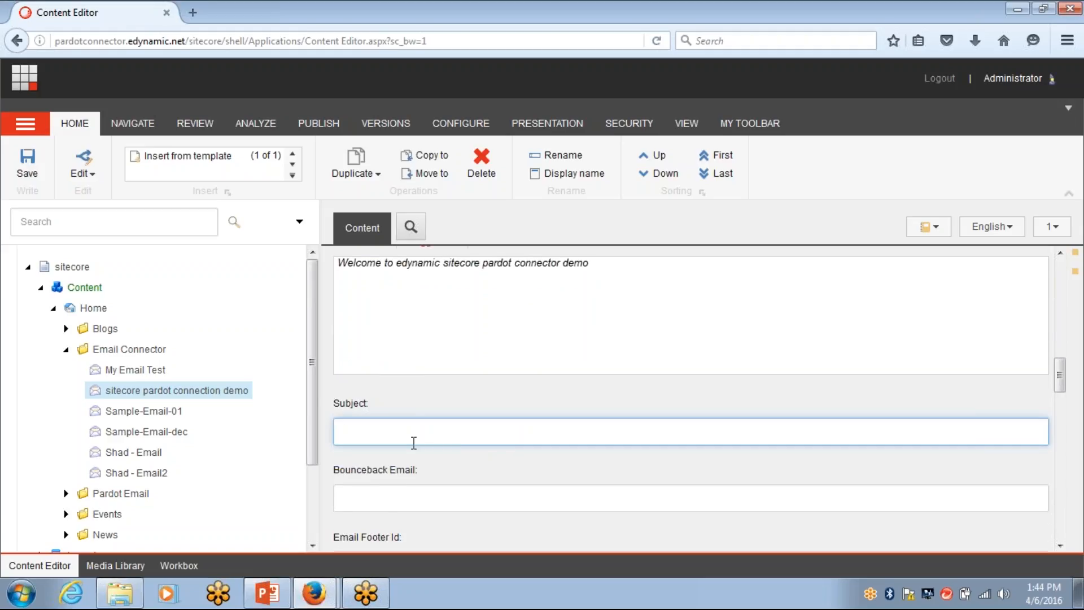
{"action": "type", "text": "sitecore pardot connector demo"}
{"action": "scroll", "coordinate": [425, 452], "scroll_direction": "down", "scroll_amount": 3}
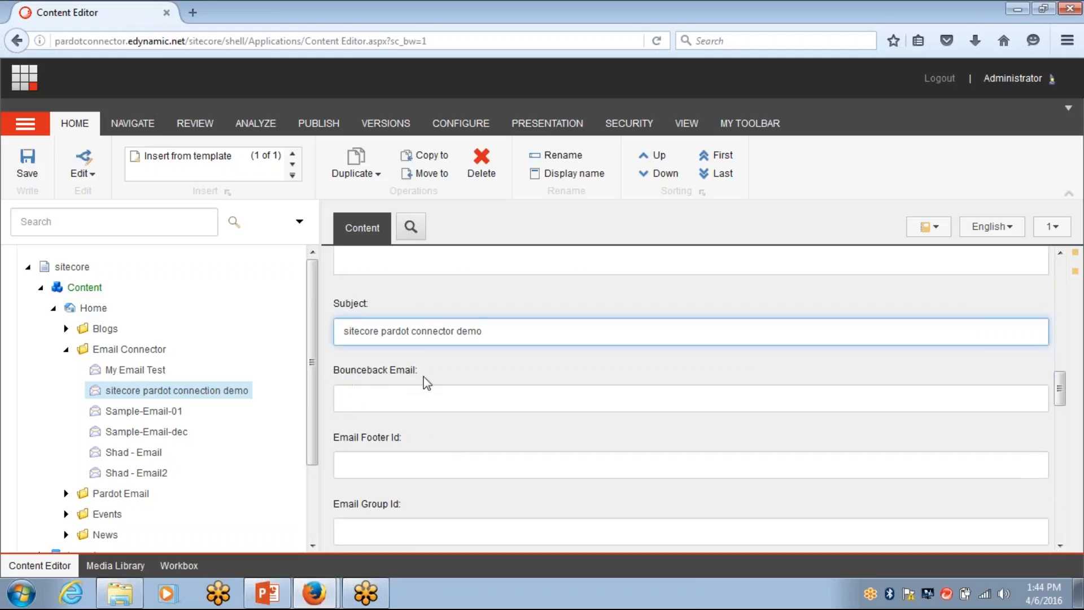
{"action": "scroll", "coordinate": [478, 468], "scroll_direction": "down", "scroll_amount": 4}
{"action": "scroll", "coordinate": [477, 468], "scroll_direction": "up", "scroll_amount": 9}
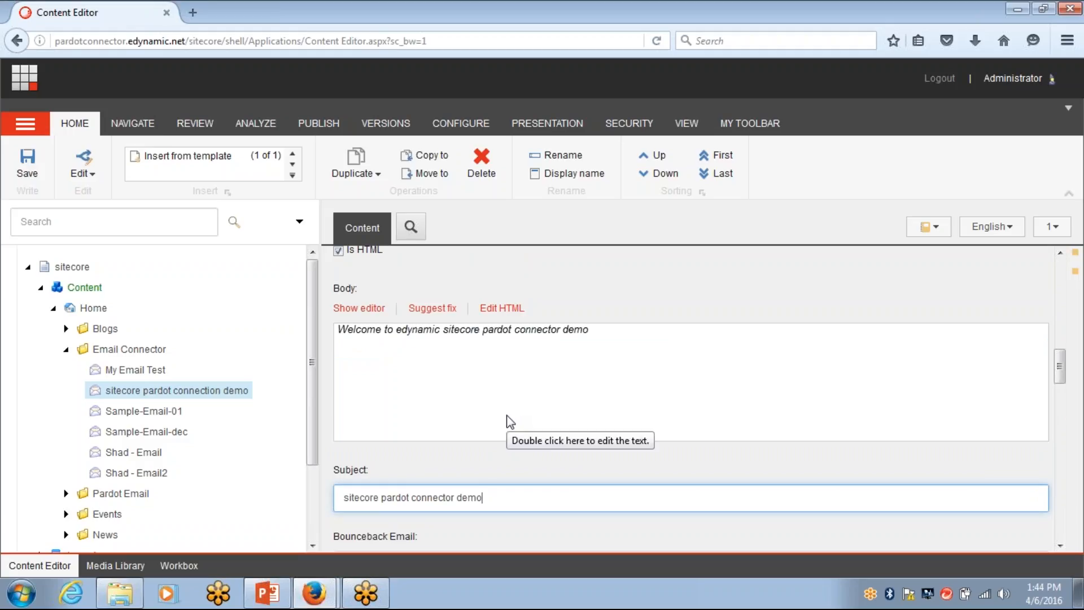
{"action": "scroll", "coordinate": [507, 426], "scroll_direction": "up", "scroll_amount": 6}
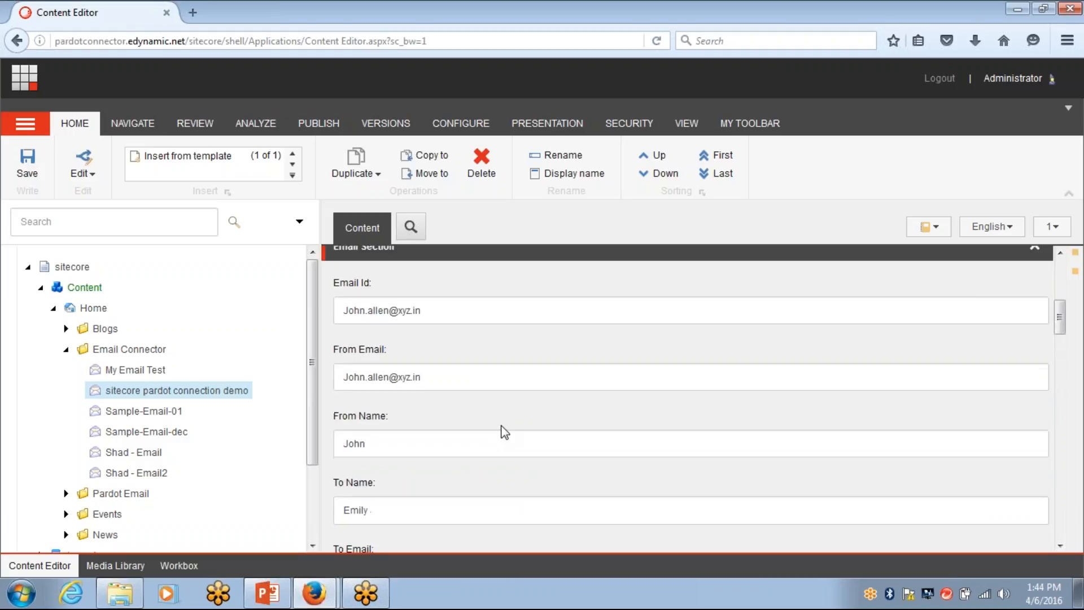
Save the email item and try a preview, dismissing the no-layout message
{"action": "left_click", "coordinate": [32, 178]}
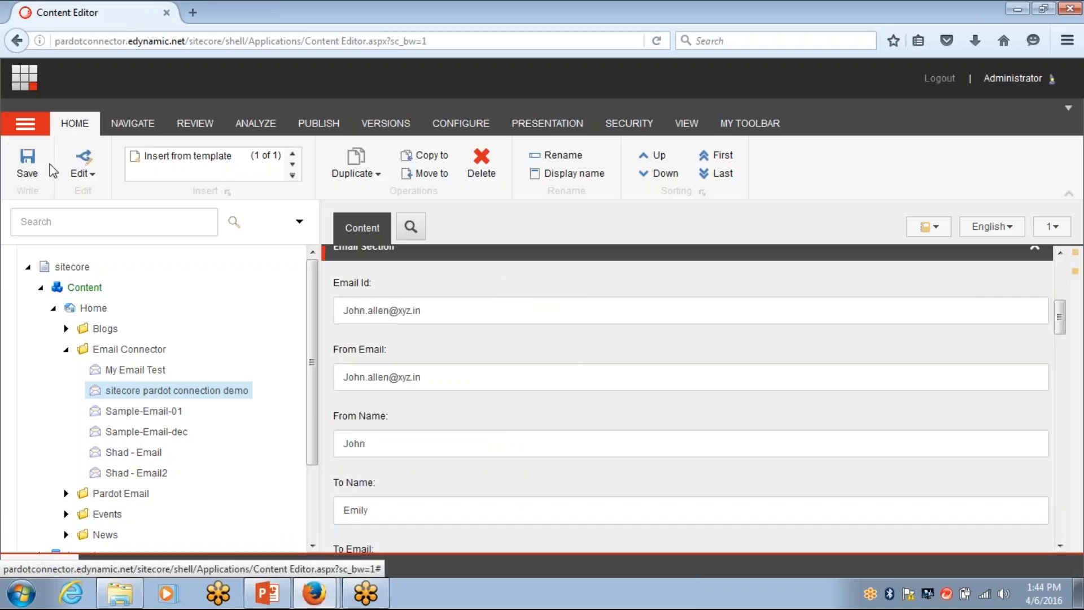
{"action": "left_click", "coordinate": [316, 124]}
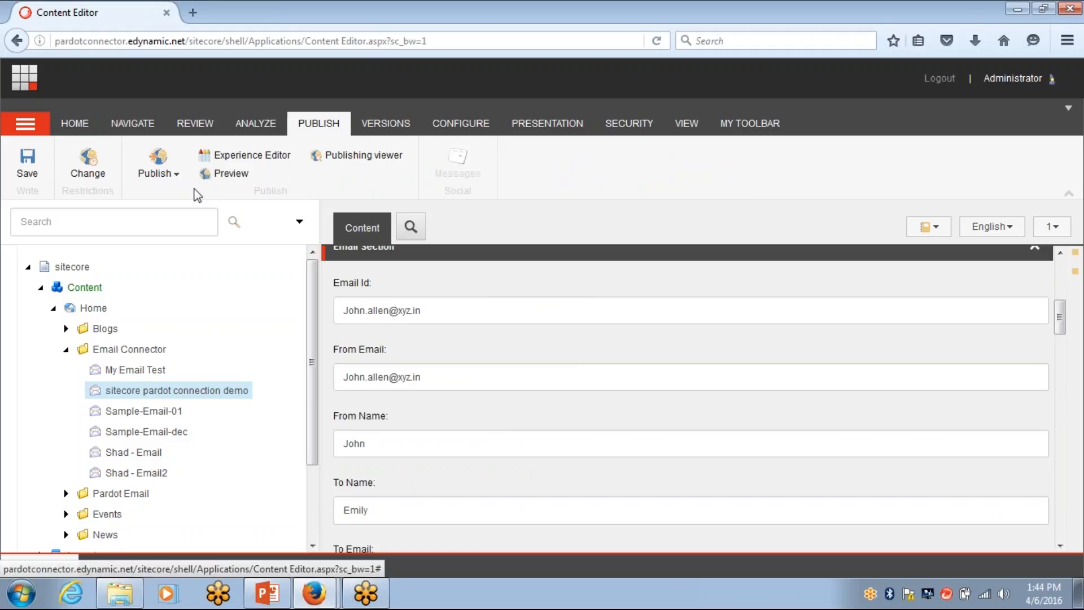
{"action": "left_click", "coordinate": [221, 174]}
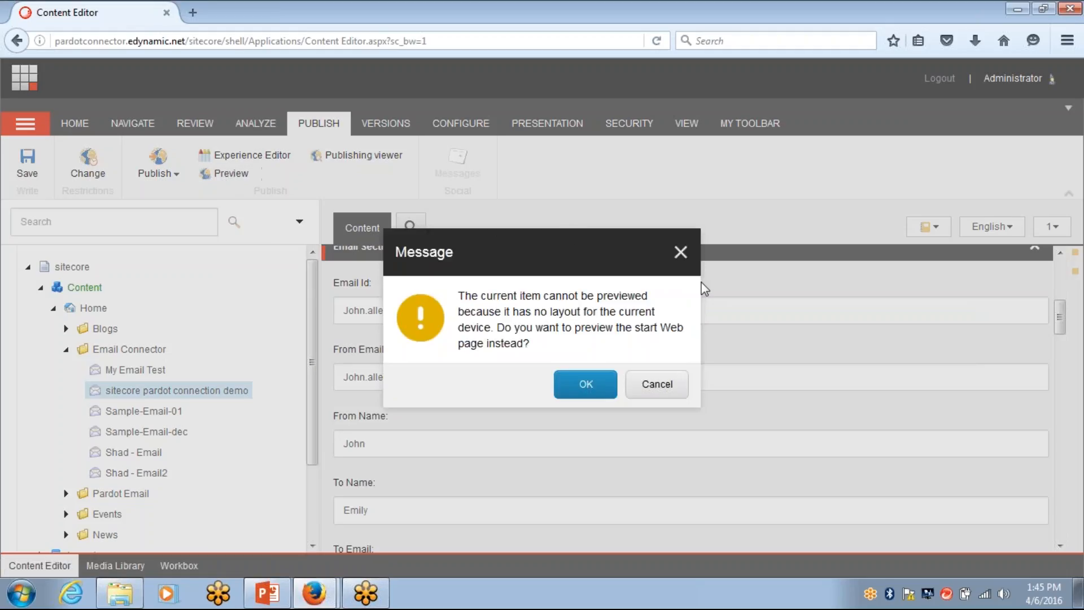
{"action": "left_click", "coordinate": [680, 253]}
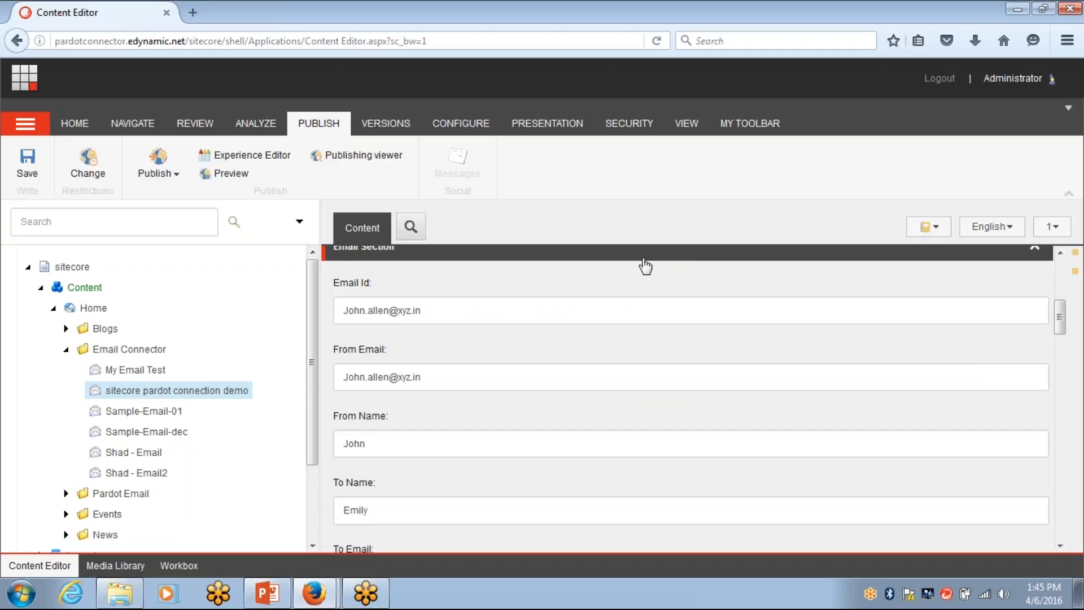
{"action": "left_click", "coordinate": [563, 131]}
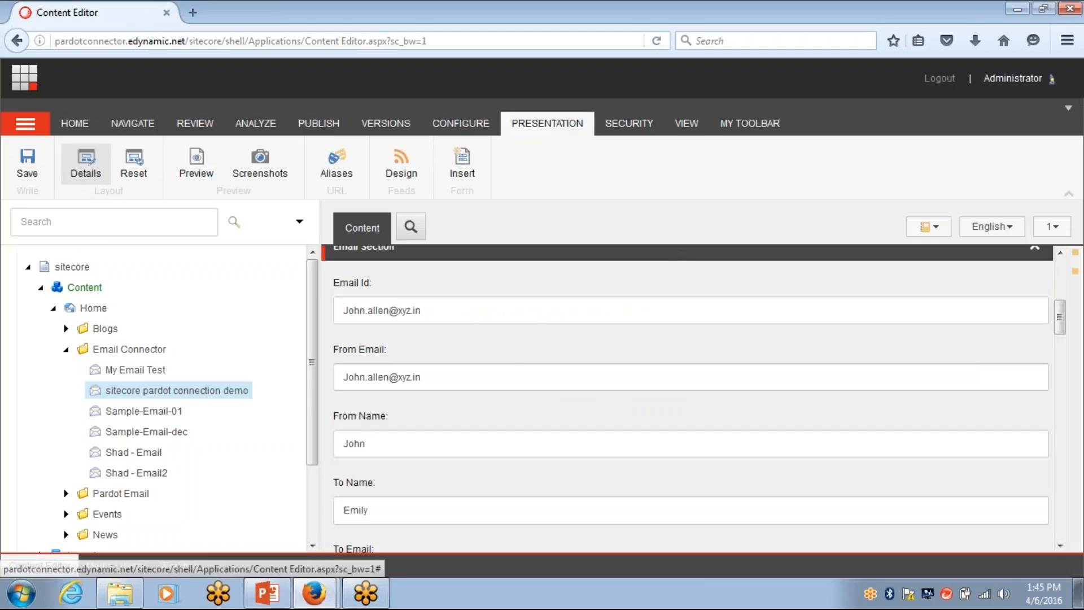
Set the Default device layout to Layouts/Pardot Connector/PardotConnector and confirm Layout Details
{"action": "left_click", "coordinate": [89, 169]}
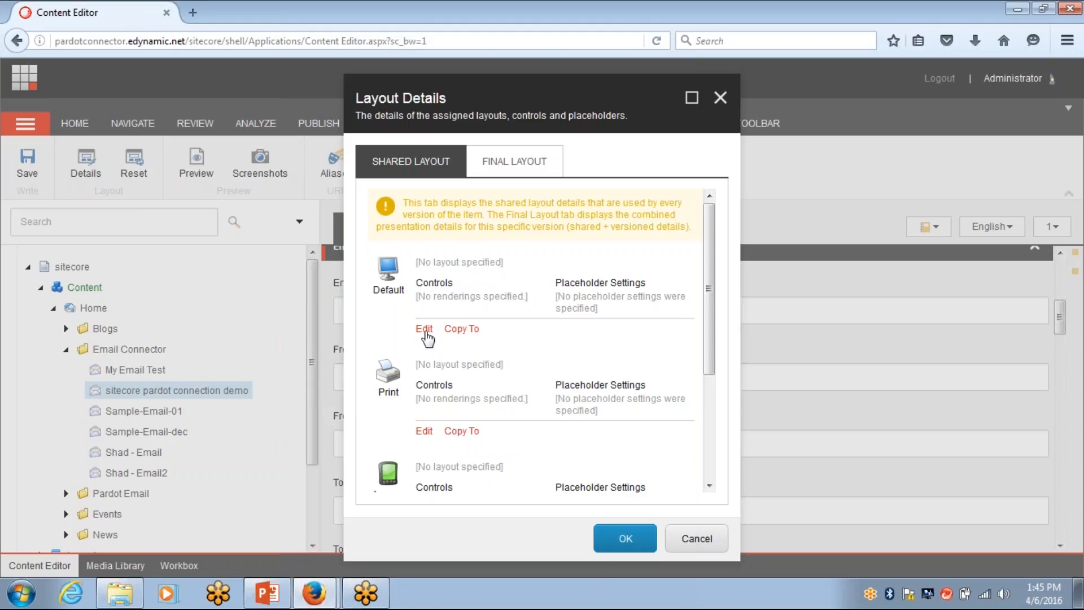
{"action": "left_click", "coordinate": [424, 332]}
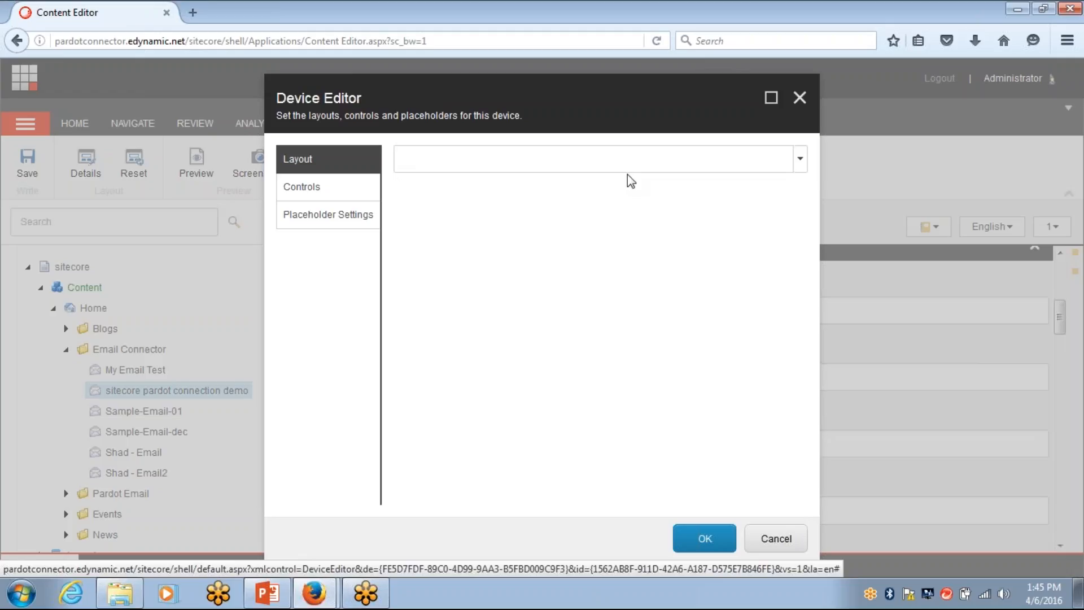
{"action": "left_click", "coordinate": [638, 162]}
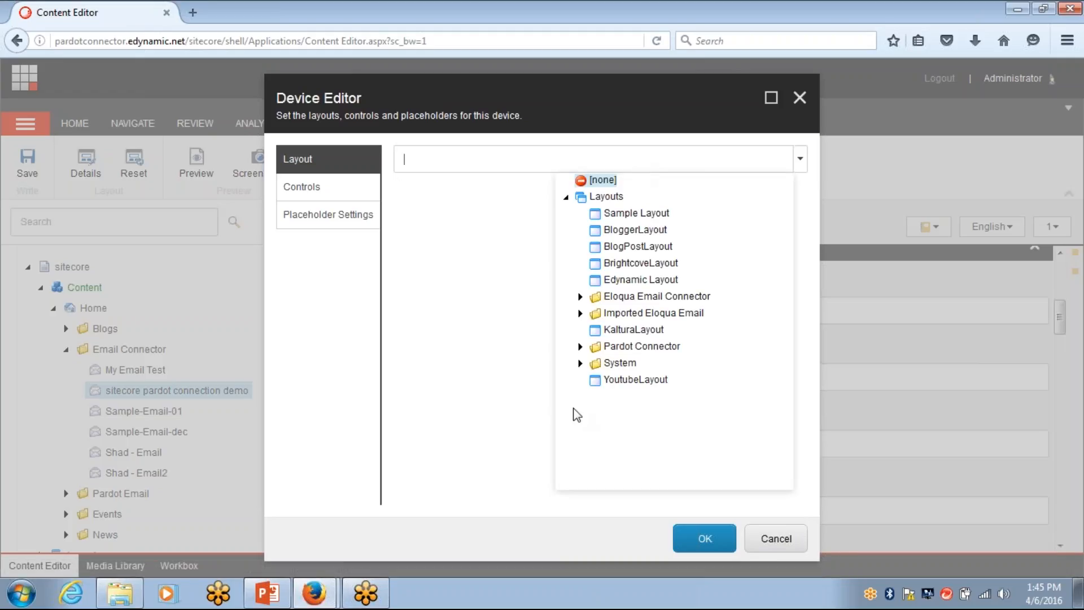
{"action": "left_click", "coordinate": [581, 348]}
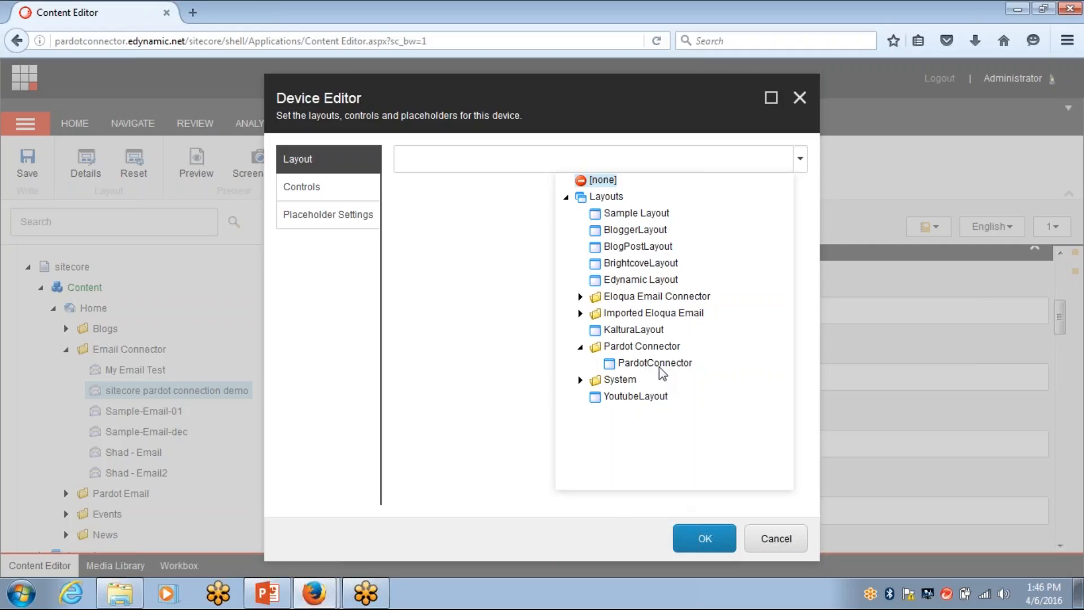
{"action": "left_click", "coordinate": [660, 368]}
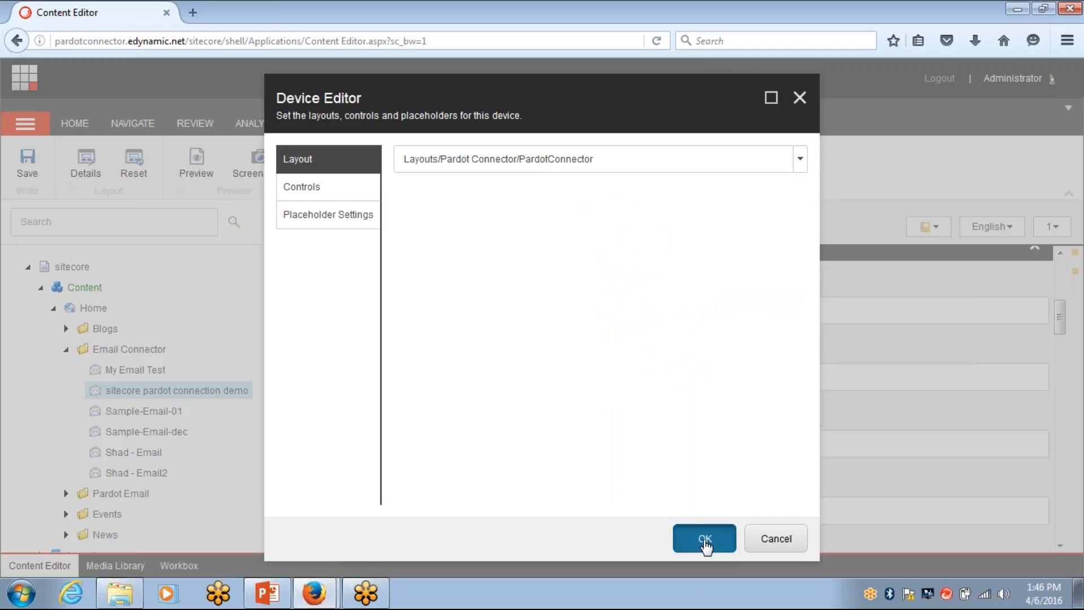
{"action": "left_click", "coordinate": [704, 541]}
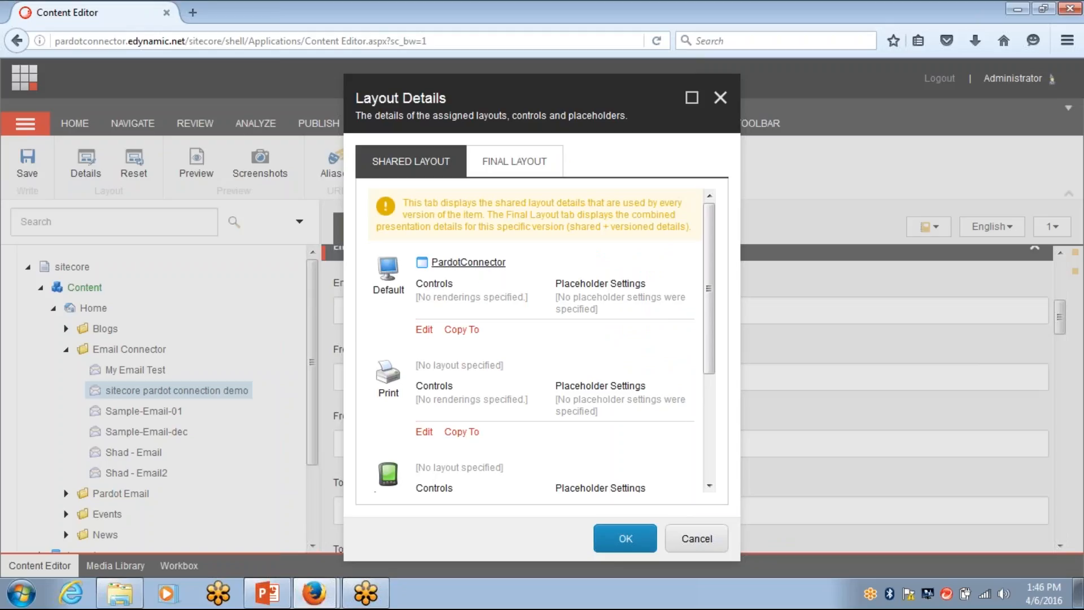
{"action": "left_click", "coordinate": [625, 538]}
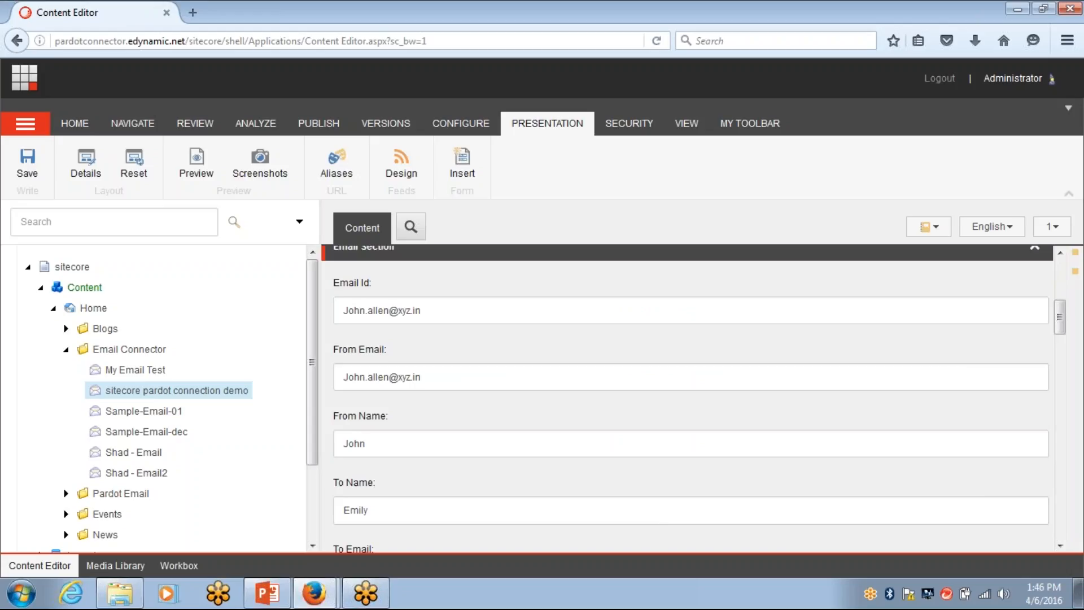
Preview the item to open the Sitecore Pardot Connector form in a new browser tab
{"action": "left_click", "coordinate": [305, 132]}
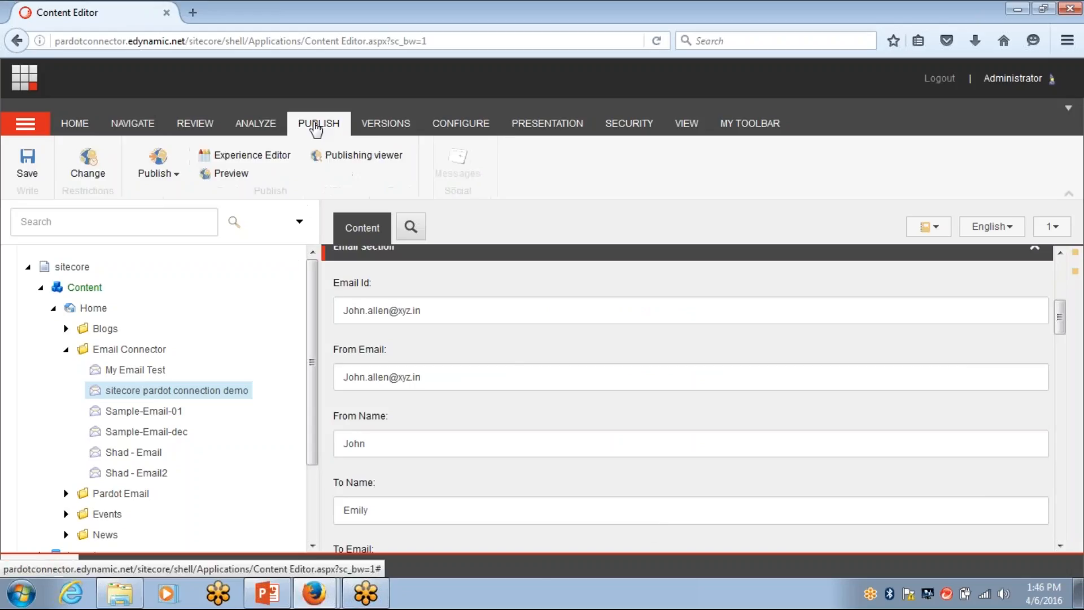
{"action": "left_click", "coordinate": [225, 172]}
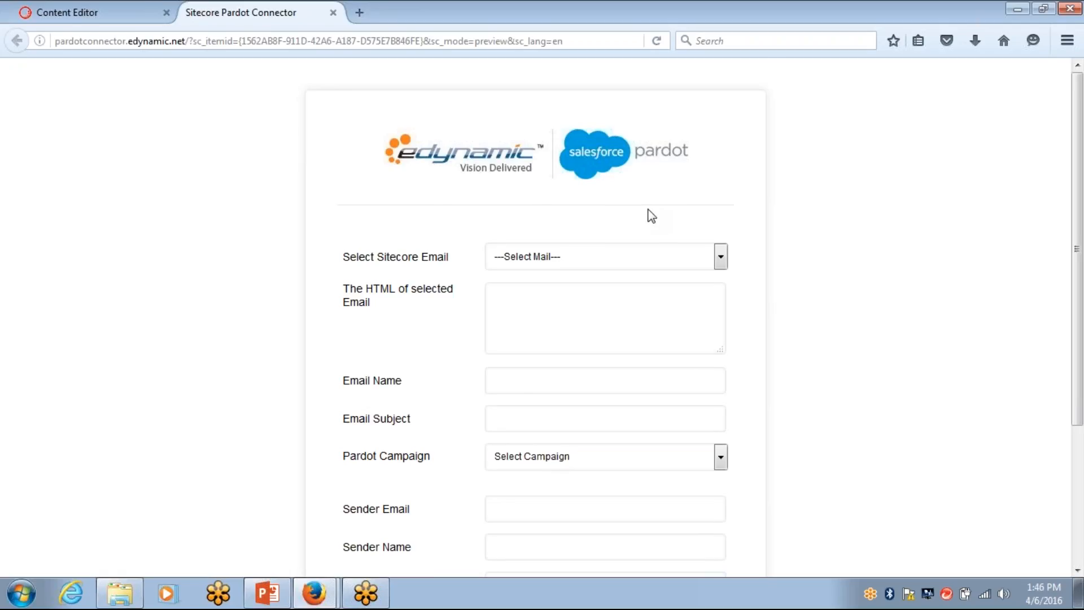
{"action": "scroll", "coordinate": [649, 215], "scroll_direction": "down", "scroll_amount": 3}
{"action": "scroll", "coordinate": [647, 209], "scroll_direction": "up", "scroll_amount": 1}
{"action": "scroll", "coordinate": [644, 210], "scroll_direction": "up", "scroll_amount": 1}
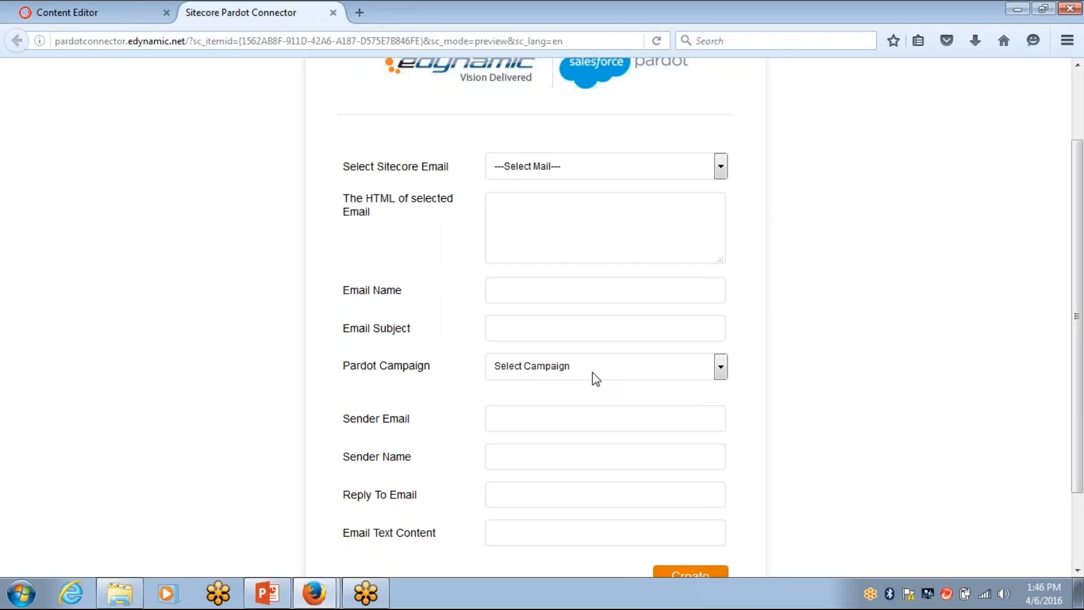
{"action": "left_click", "coordinate": [685, 171]}
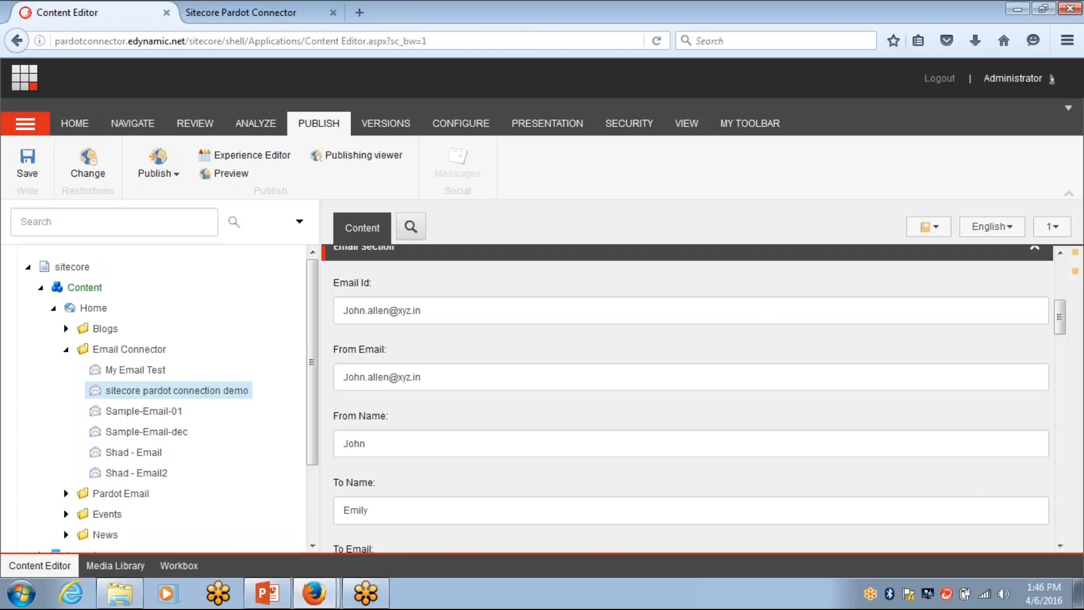
{"action": "key", "text": "ctrl+Tab"}
Choose 'sitecore pardot connection demo' under Select Sitecore Email and cross-check it against Content Editor
{"action": "left_click", "coordinate": [605, 168]}
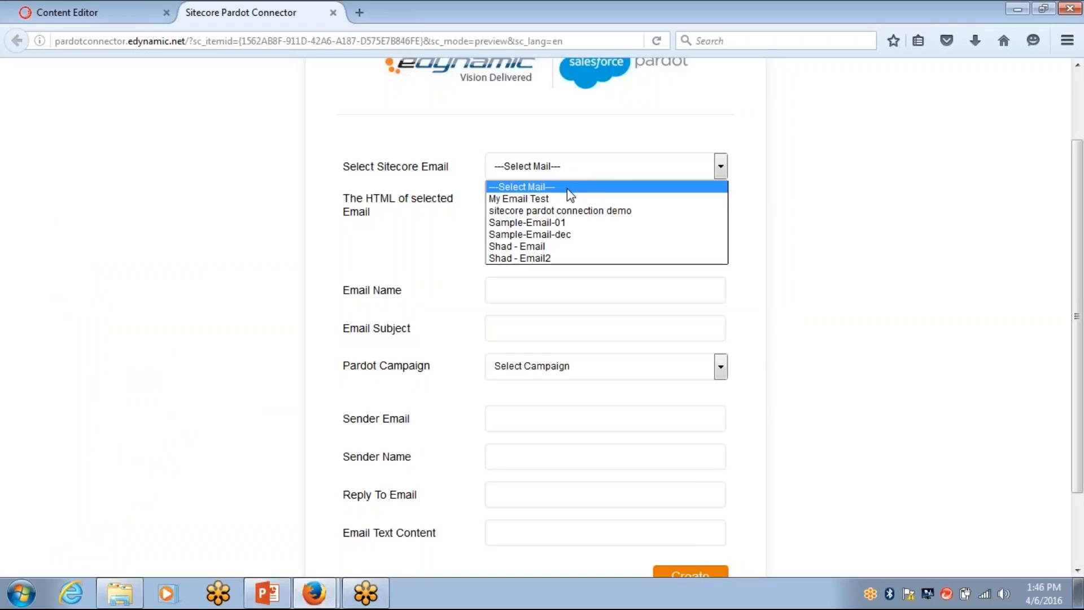
{"action": "left_click", "coordinate": [522, 211]}
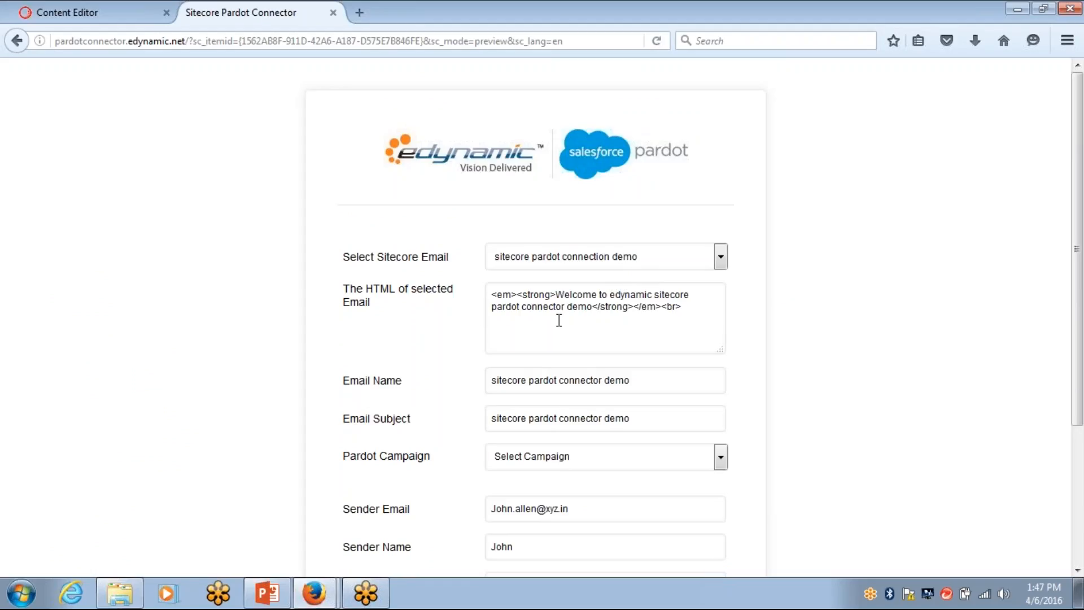
{"action": "key", "text": "ctrl+Tab"}
{"action": "scroll", "coordinate": [559, 320], "scroll_direction": "down", "scroll_amount": 3}
{"action": "scroll", "coordinate": [590, 439], "scroll_direction": "down", "scroll_amount": 1}
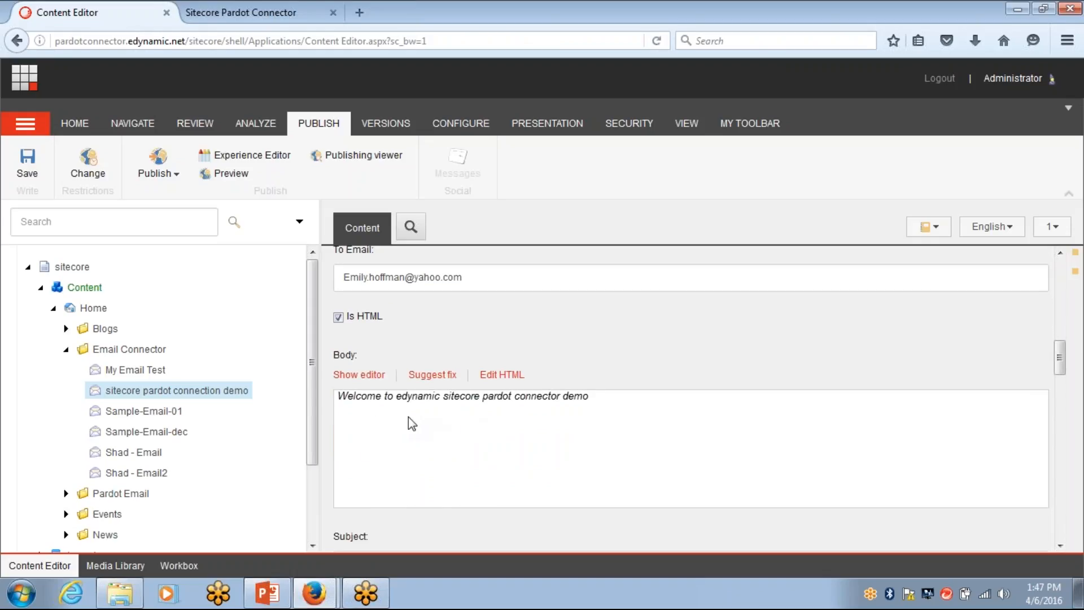
{"action": "key", "text": "ctrl+Tab"}
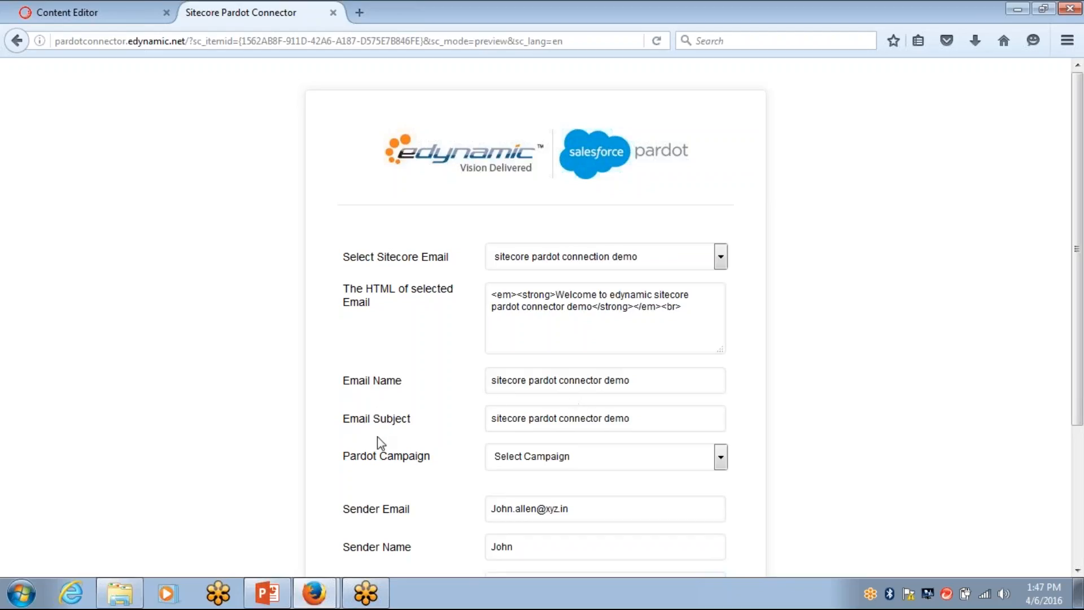
{"action": "key", "text": "ctrl+Tab"}
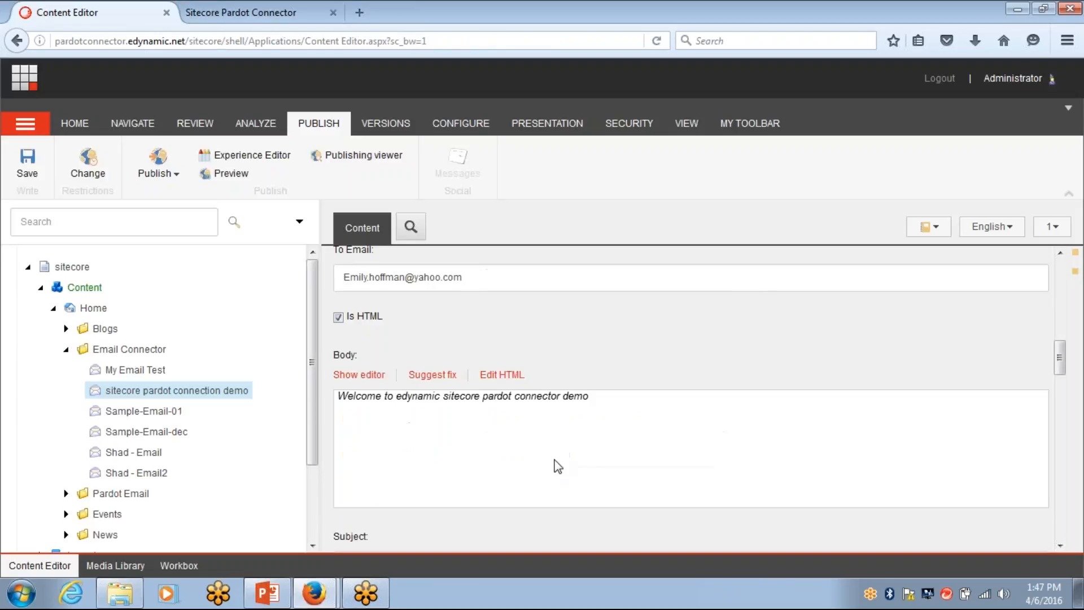
{"action": "scroll", "coordinate": [467, 395], "scroll_direction": "up", "scroll_amount": 4}
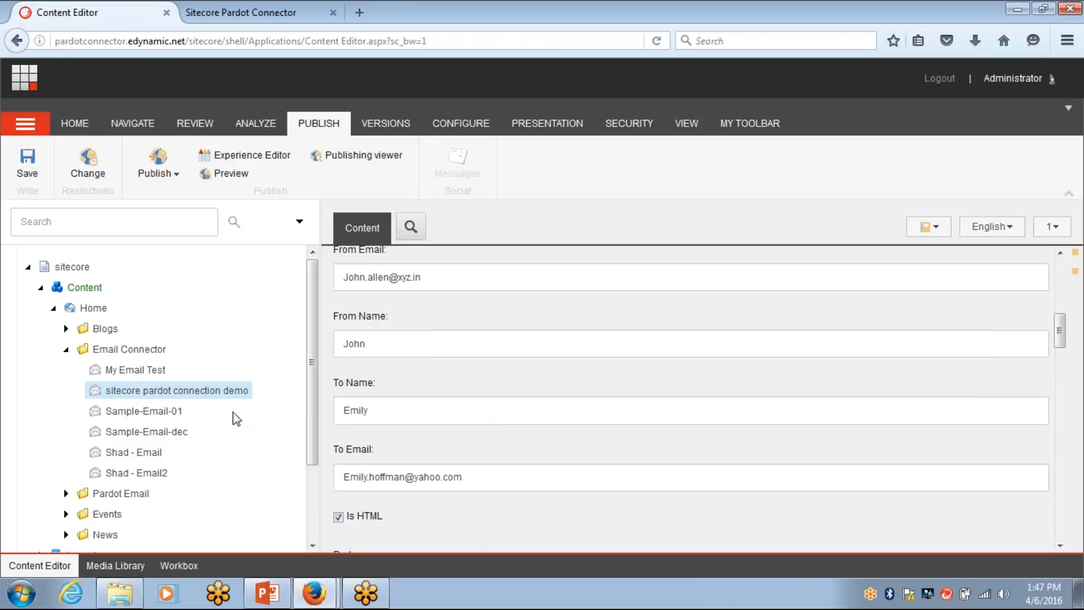
{"action": "scroll", "coordinate": [413, 386], "scroll_direction": "up", "scroll_amount": 1}
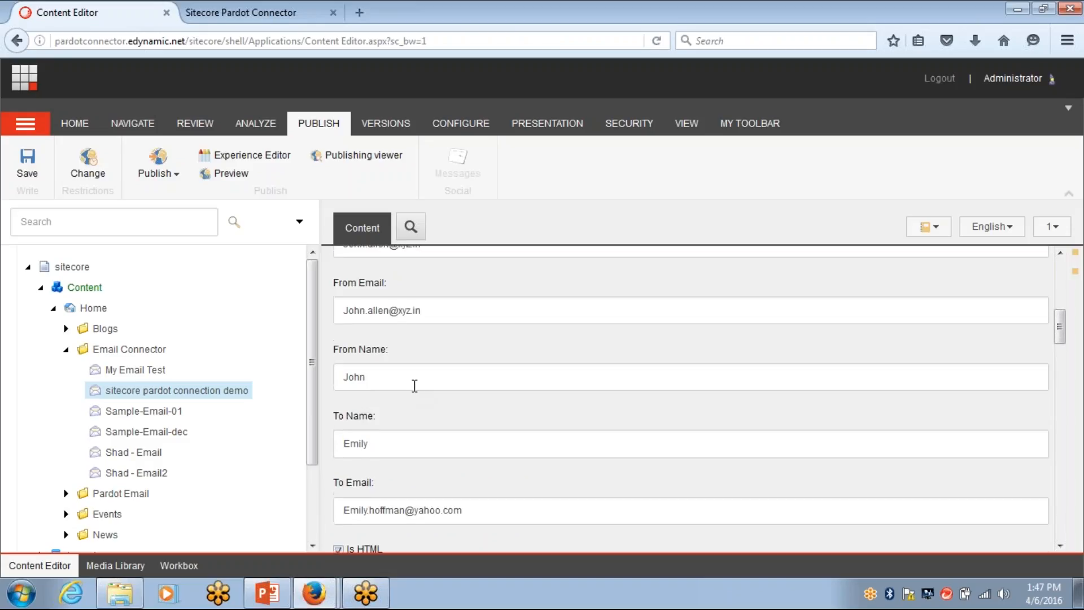
{"action": "key", "text": "ctrl+Tab"}
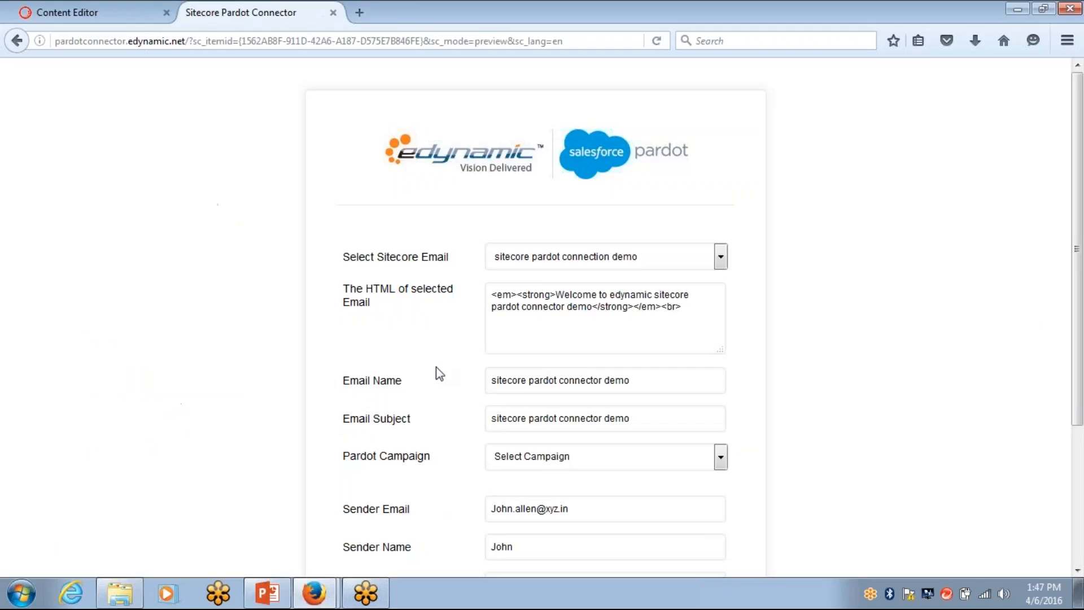
{"action": "scroll", "coordinate": [582, 406], "scroll_direction": "down", "scroll_amount": 2}
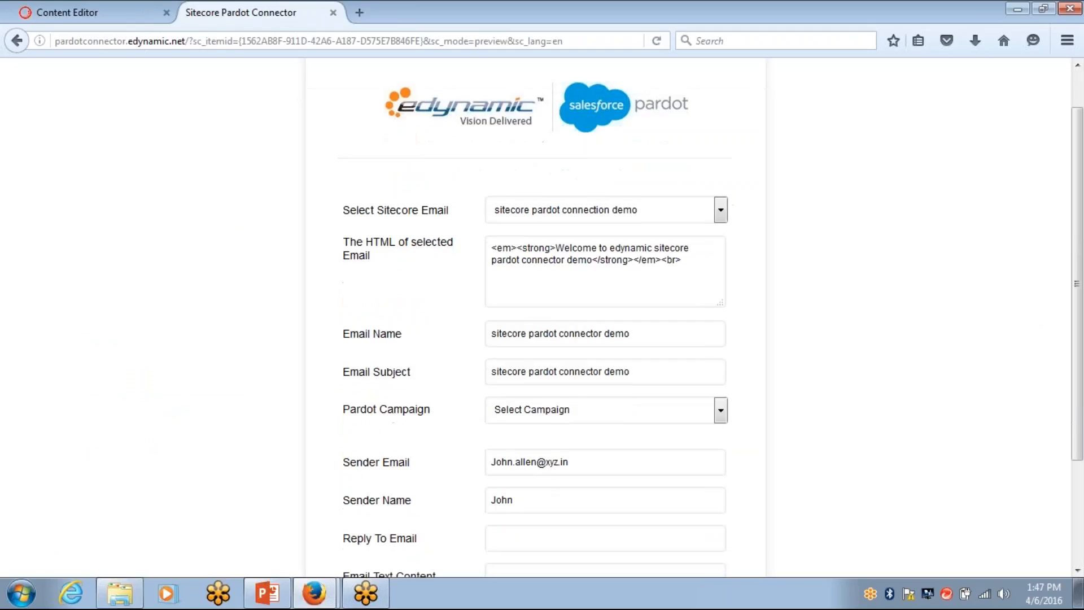
{"action": "scroll", "coordinate": [581, 407], "scroll_direction": "down", "scroll_amount": 2}
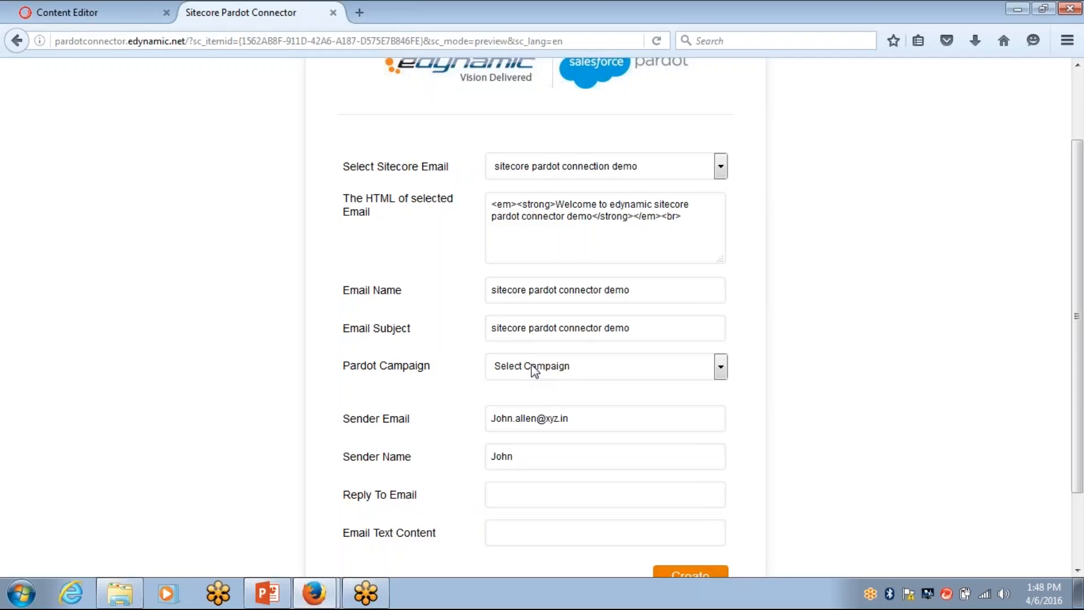
Pick the Edynamic Test Campaigns campaign and create the email in Pardot
{"action": "left_click", "coordinate": [314, 593]}
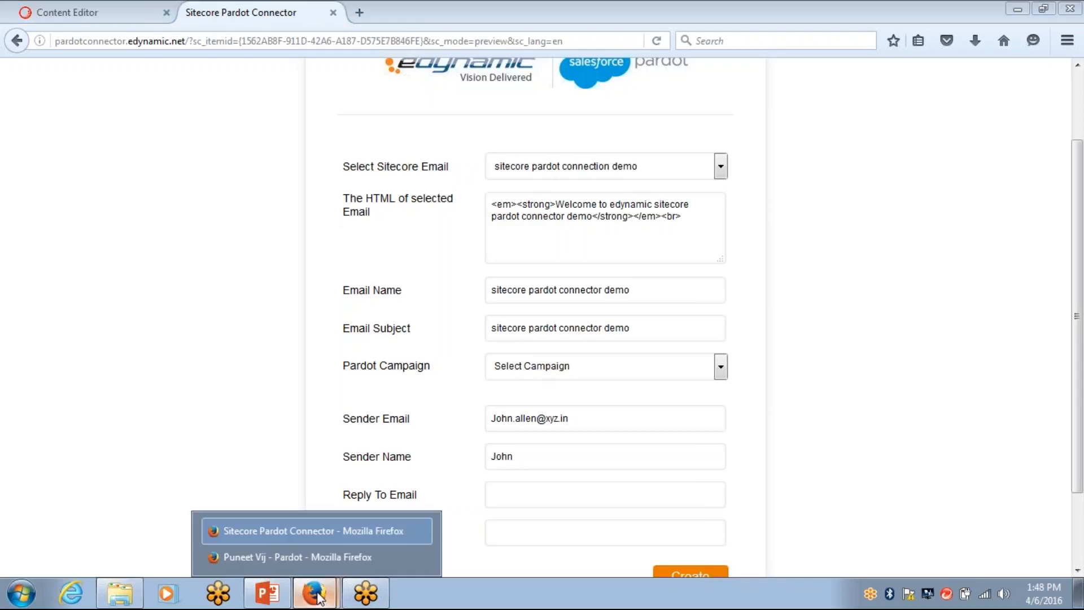
{"action": "left_click", "coordinate": [267, 553]}
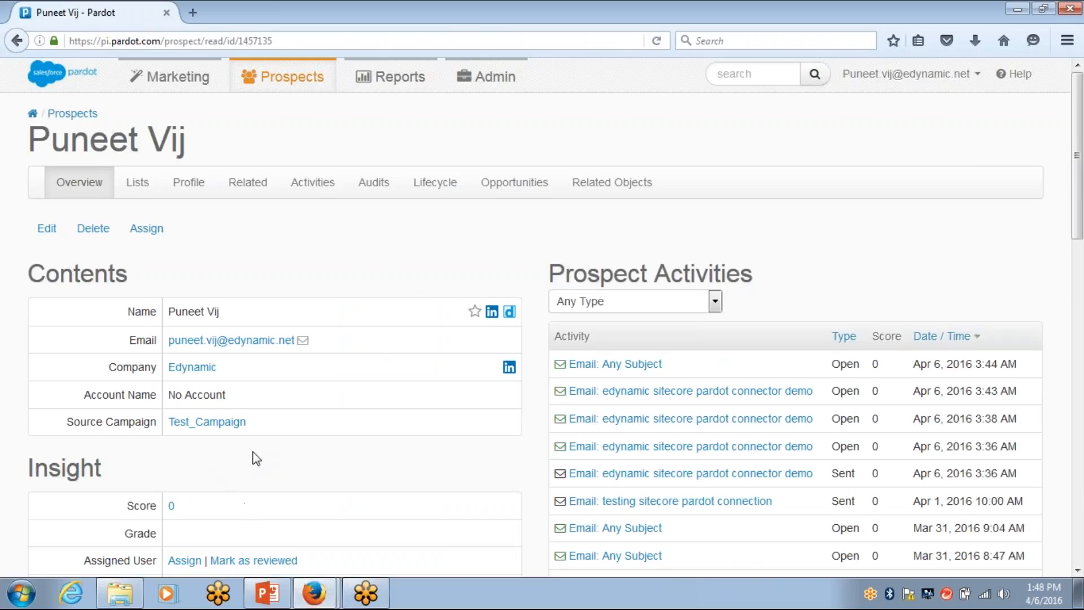
{"action": "key", "text": "alt+Tab"}
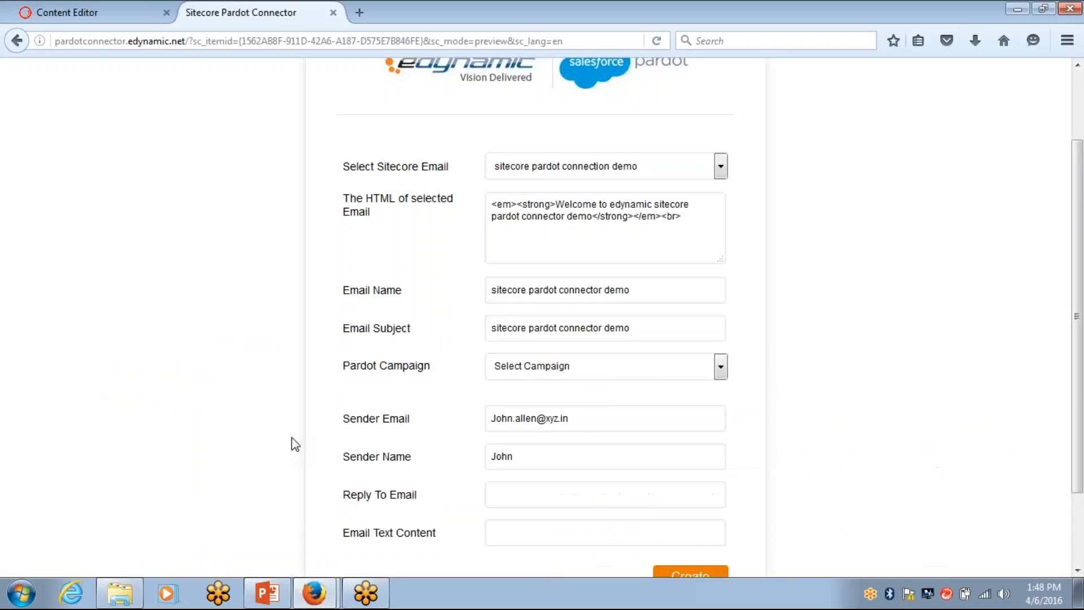
{"action": "left_click", "coordinate": [649, 373]}
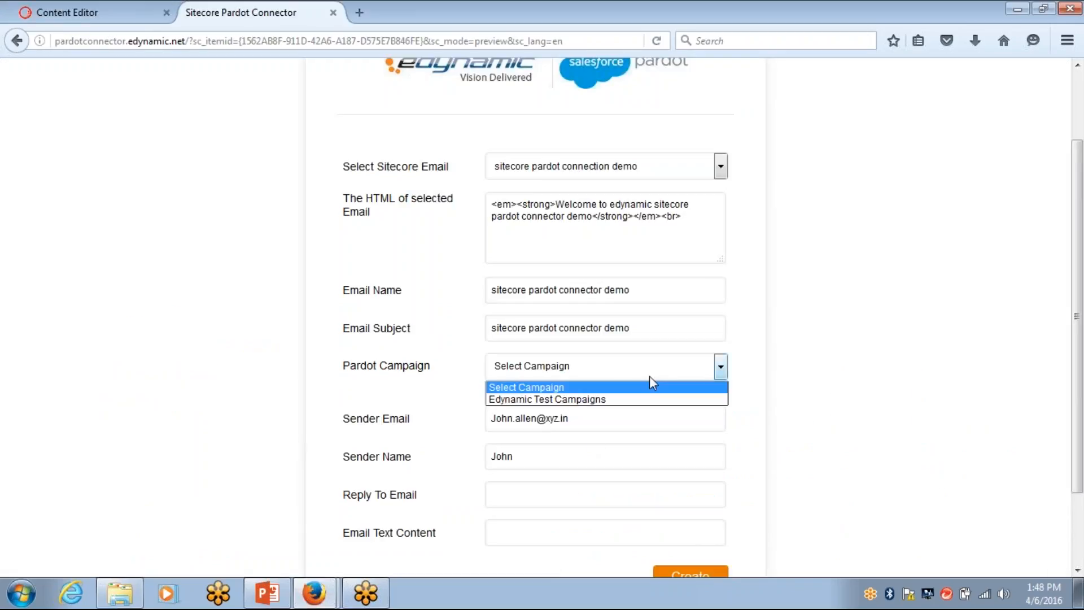
{"action": "left_click", "coordinate": [555, 400]}
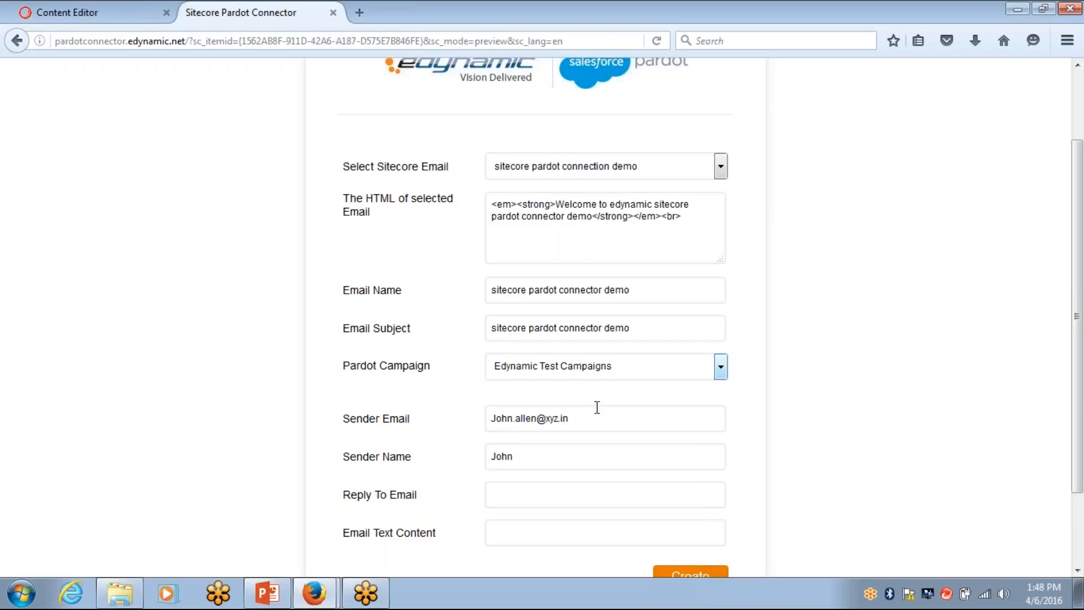
{"action": "scroll", "coordinate": [596, 406], "scroll_direction": "down", "scroll_amount": 3}
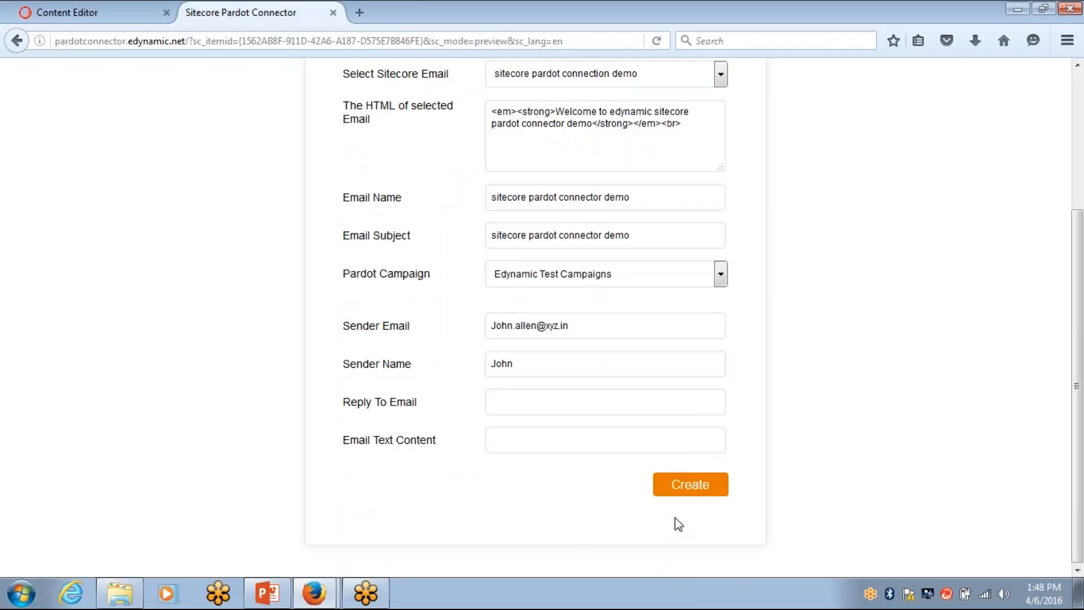
{"action": "left_click", "coordinate": [693, 487]}
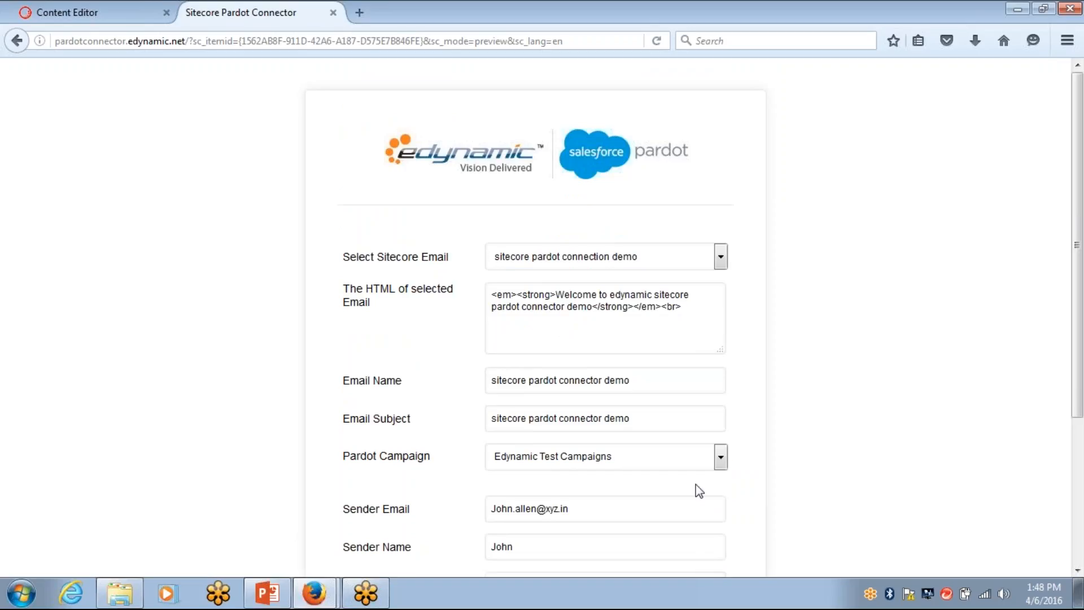
{"action": "scroll", "coordinate": [697, 491], "scroll_direction": "down", "scroll_amount": 3}
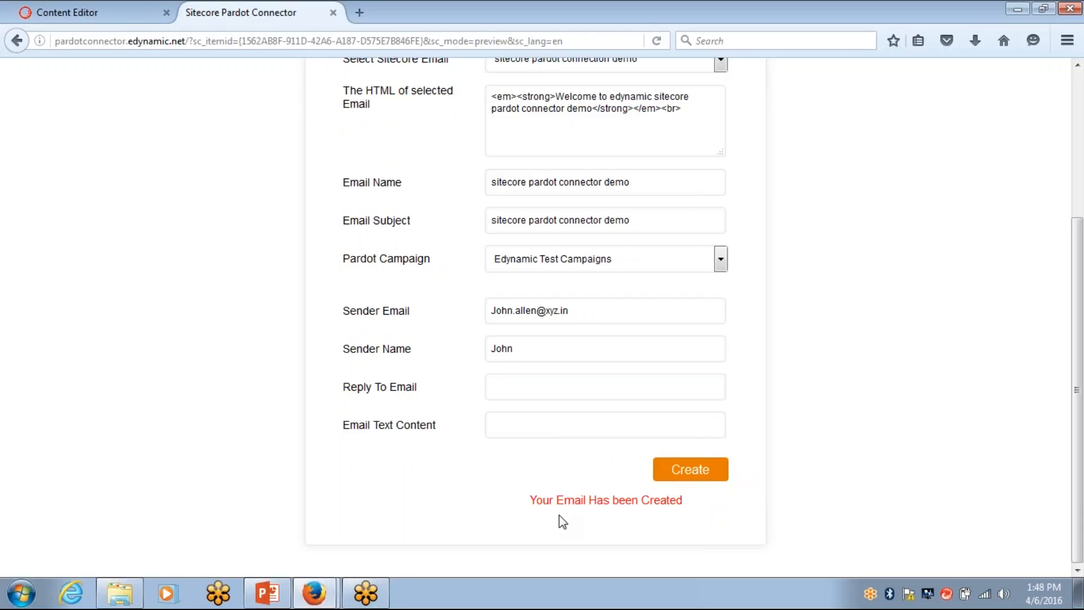
Reload the Pardot prospect page to show the latest activity
{"action": "mouse_move", "coordinate": [319, 603]}
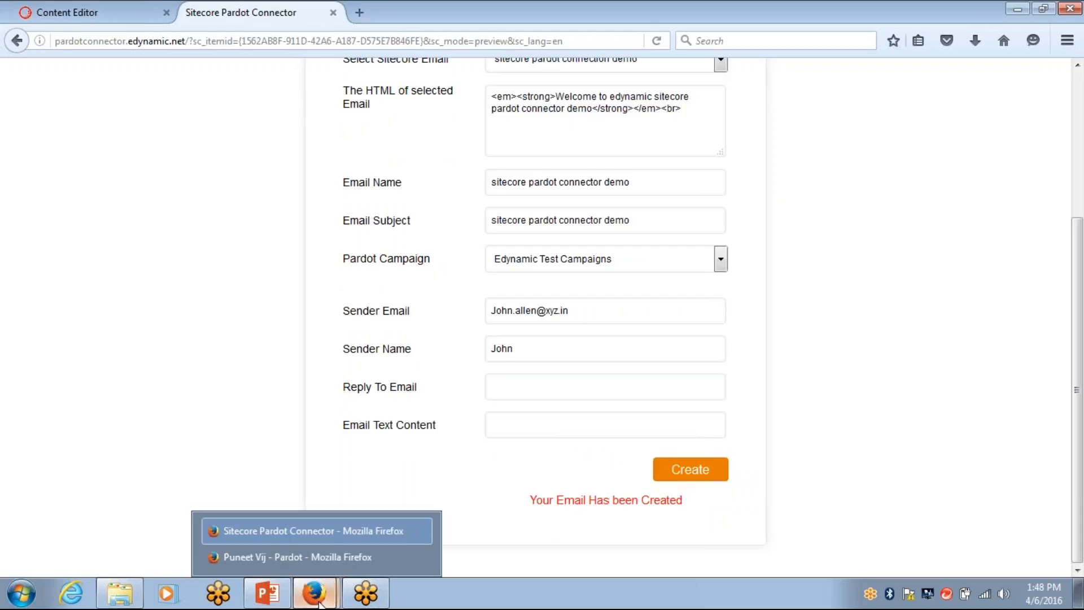
{"action": "left_click", "coordinate": [297, 556]}
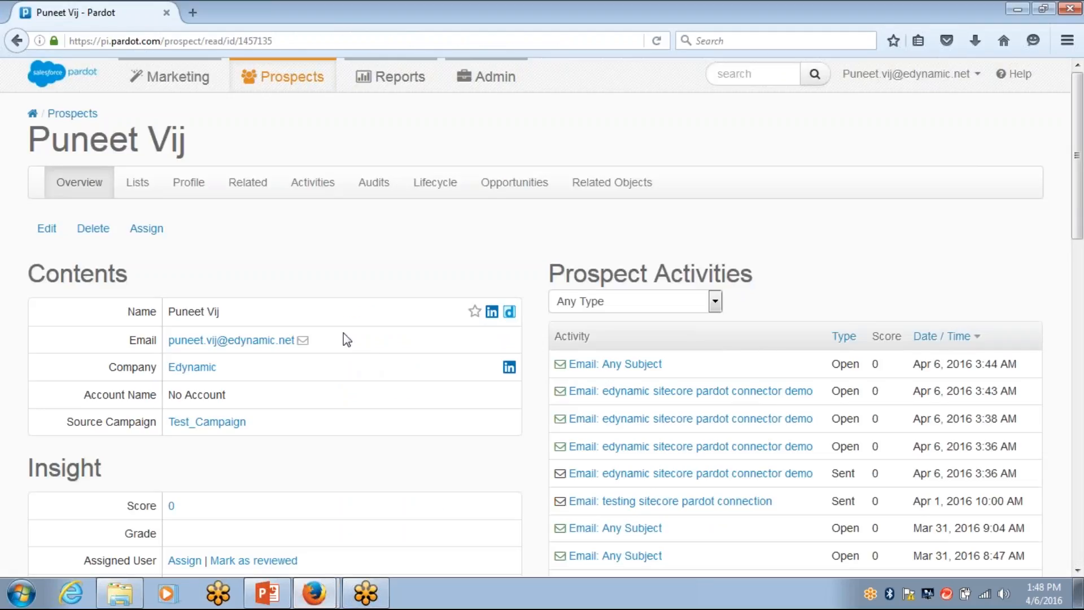
{"action": "left_click", "coordinate": [306, 43]}
{"action": "key", "text": "Return"}
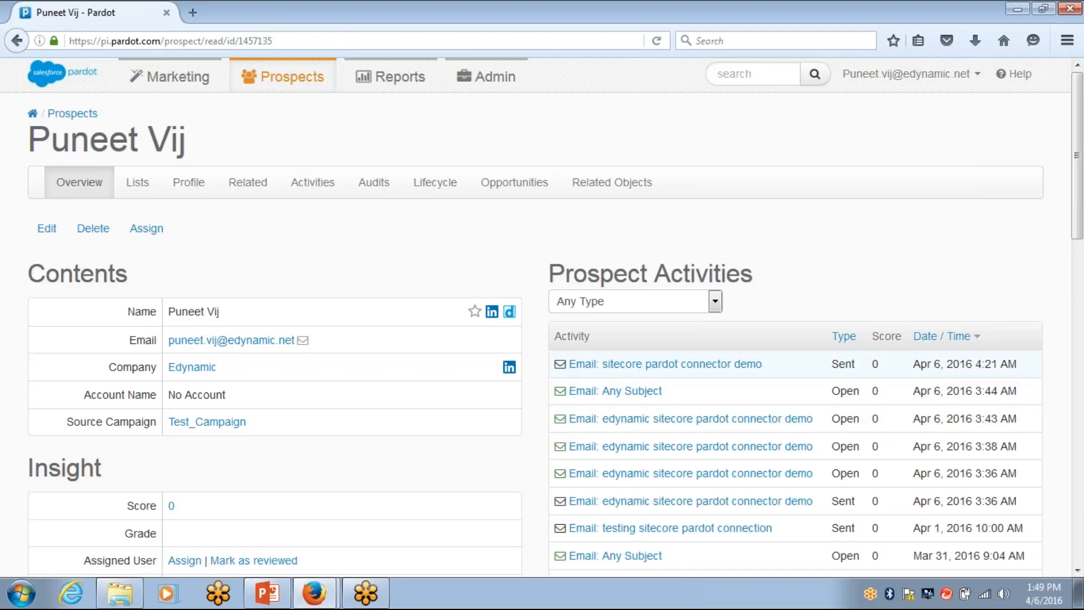
Review the sent 'sitecore pardot connector demo' email's details, then show the presentation's first slide
{"action": "left_click", "coordinate": [703, 367]}
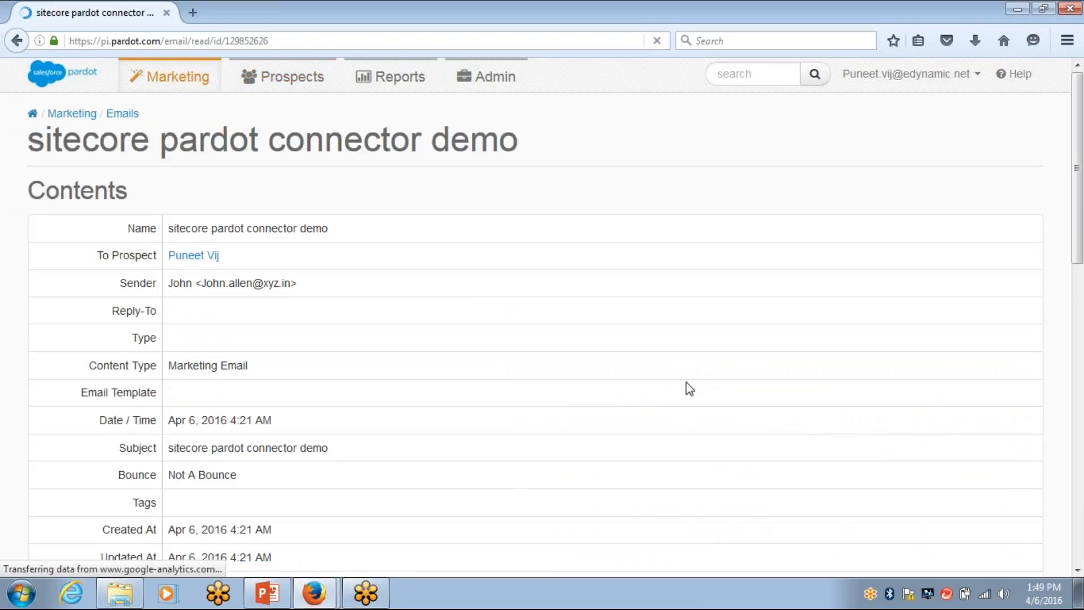
{"action": "scroll", "coordinate": [474, 435], "scroll_direction": "down", "scroll_amount": 5}
{"action": "scroll", "coordinate": [460, 431], "scroll_direction": "up", "scroll_amount": 4}
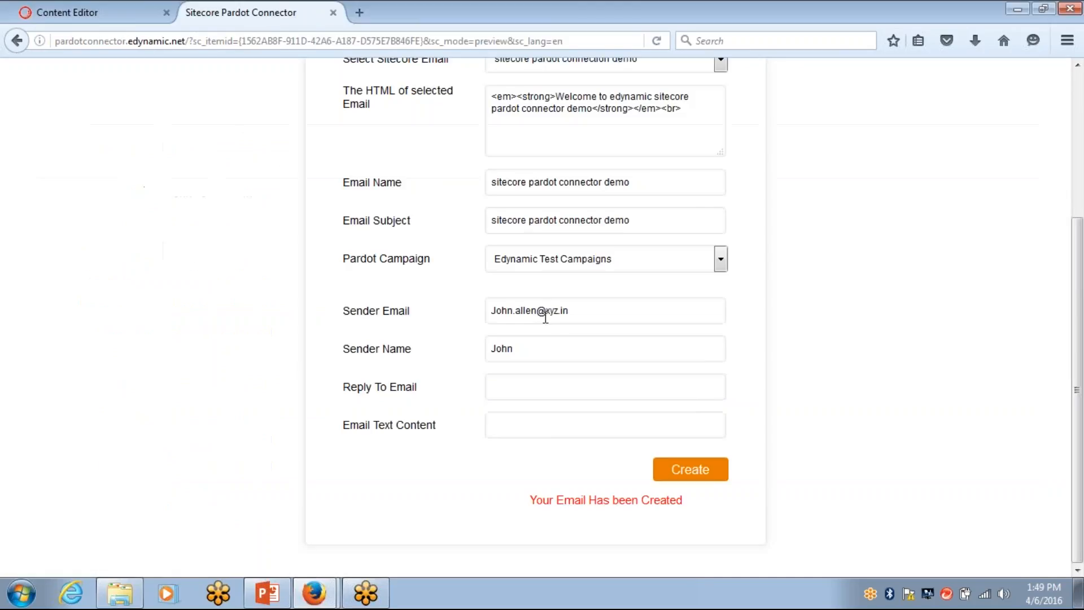
{"action": "scroll", "coordinate": [540, 316], "scroll_direction": "up", "scroll_amount": 5}
{"action": "scroll", "coordinate": [538, 320], "scroll_direction": "down", "scroll_amount": 2}
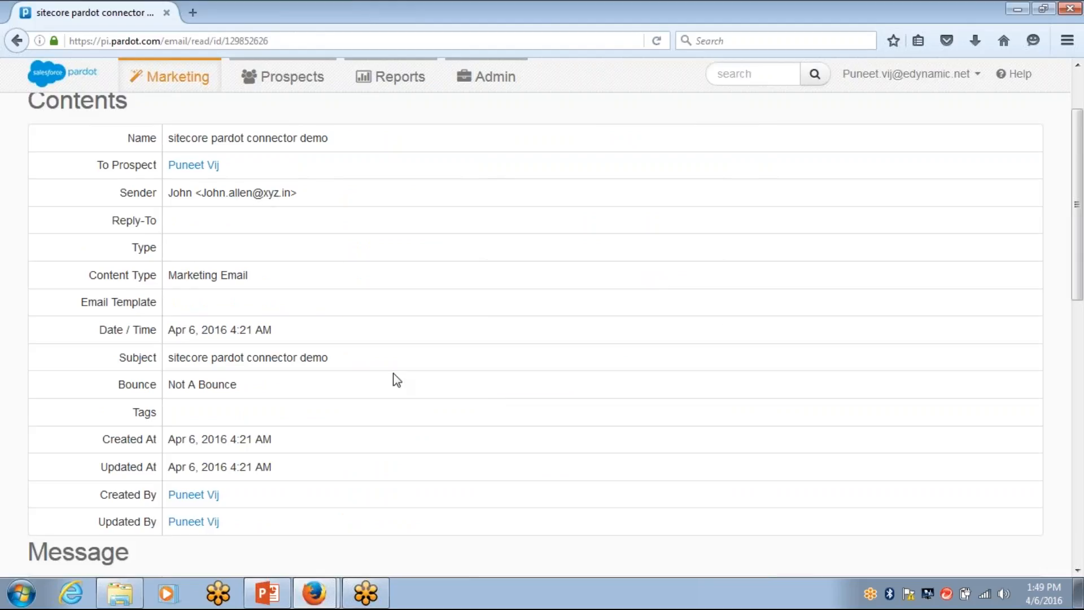
{"action": "scroll", "coordinate": [396, 353], "scroll_direction": "down", "scroll_amount": 3}
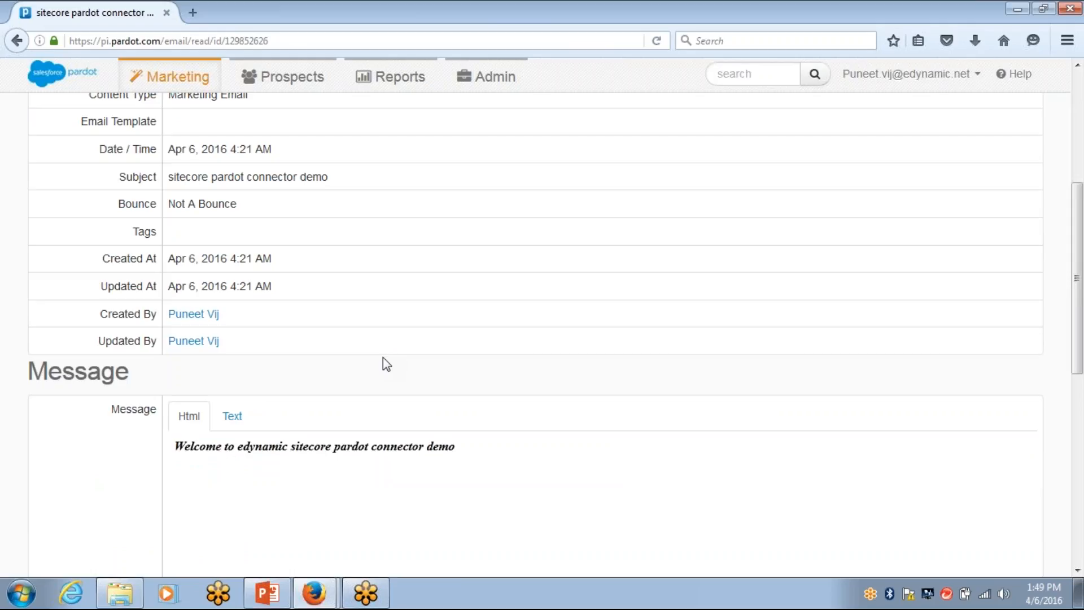
{"action": "scroll", "coordinate": [324, 389], "scroll_direction": "down", "scroll_amount": 3}
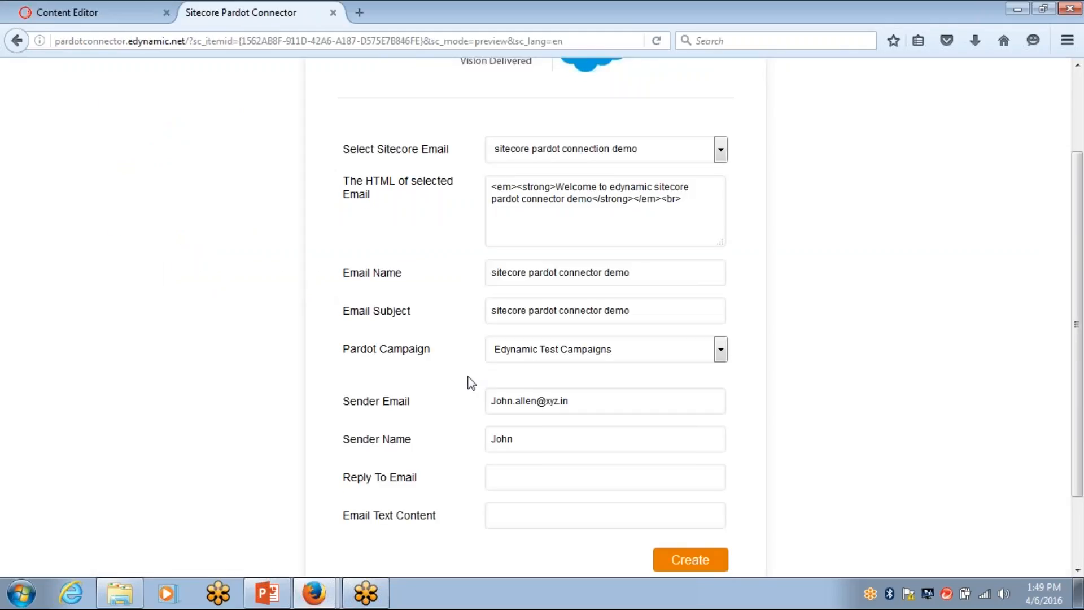
{"action": "scroll", "coordinate": [735, 243], "scroll_direction": "up", "scroll_amount": 3}
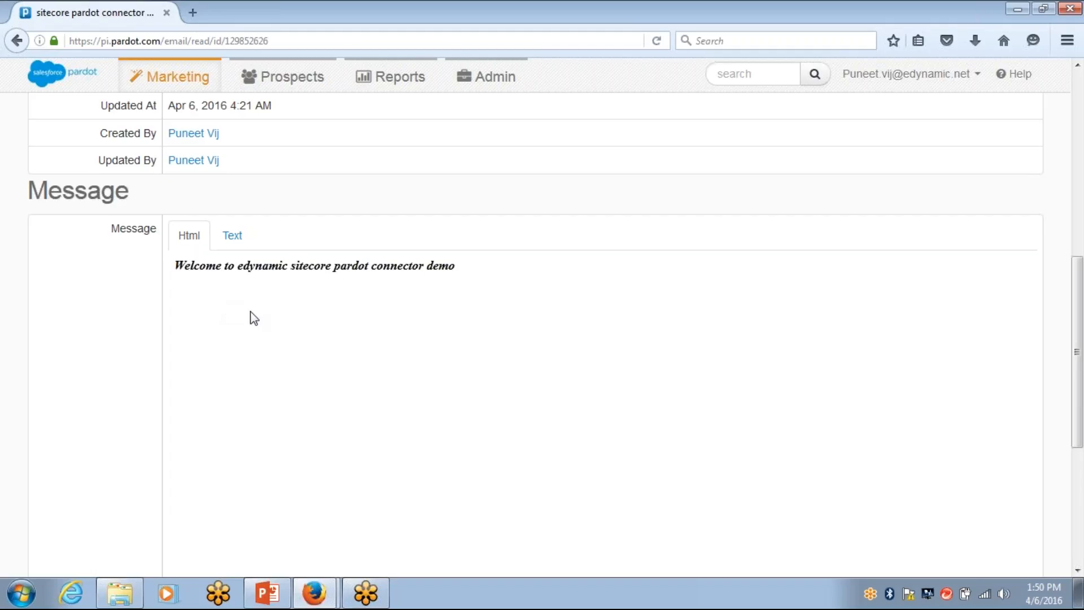
{"action": "scroll", "coordinate": [462, 413], "scroll_direction": "down", "scroll_amount": 5}
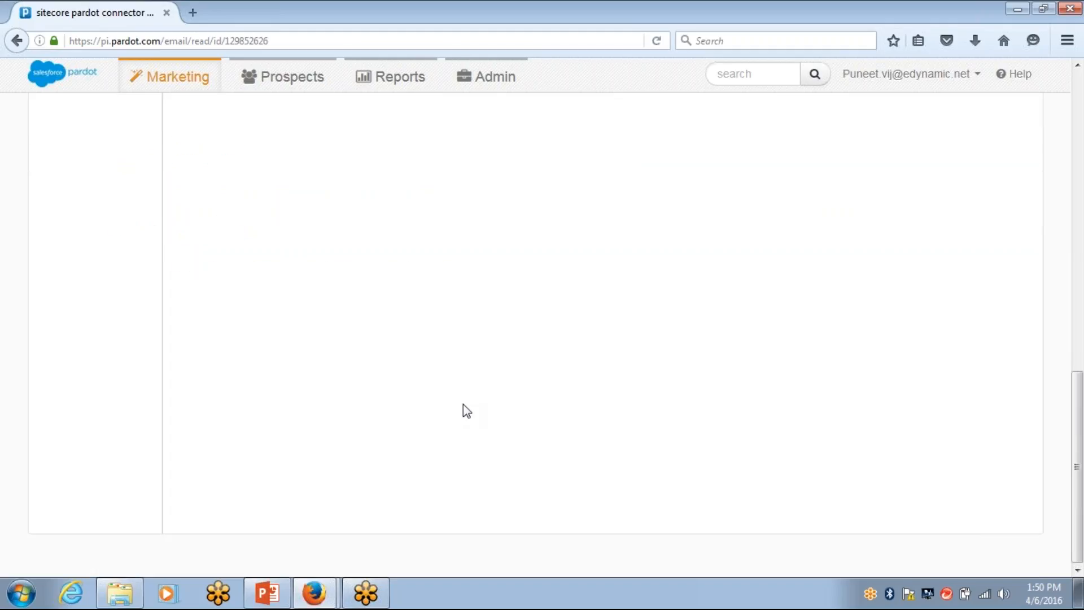
{"action": "scroll", "coordinate": [316, 497], "scroll_direction": "up", "scroll_amount": 10}
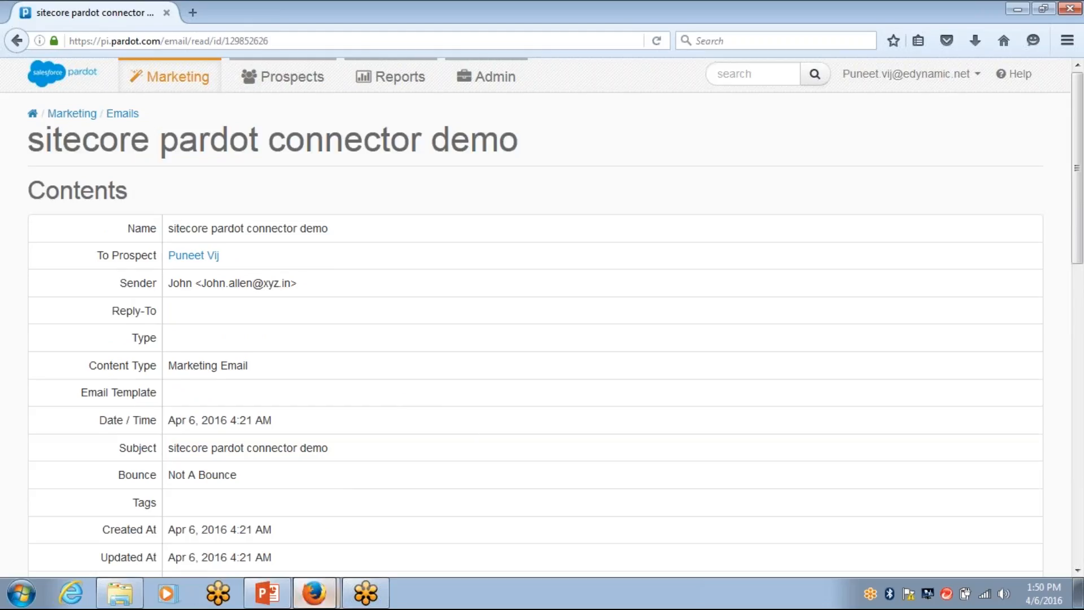
{"action": "left_click", "coordinate": [268, 593]}
{"action": "left_click", "coordinate": [55, 157]}
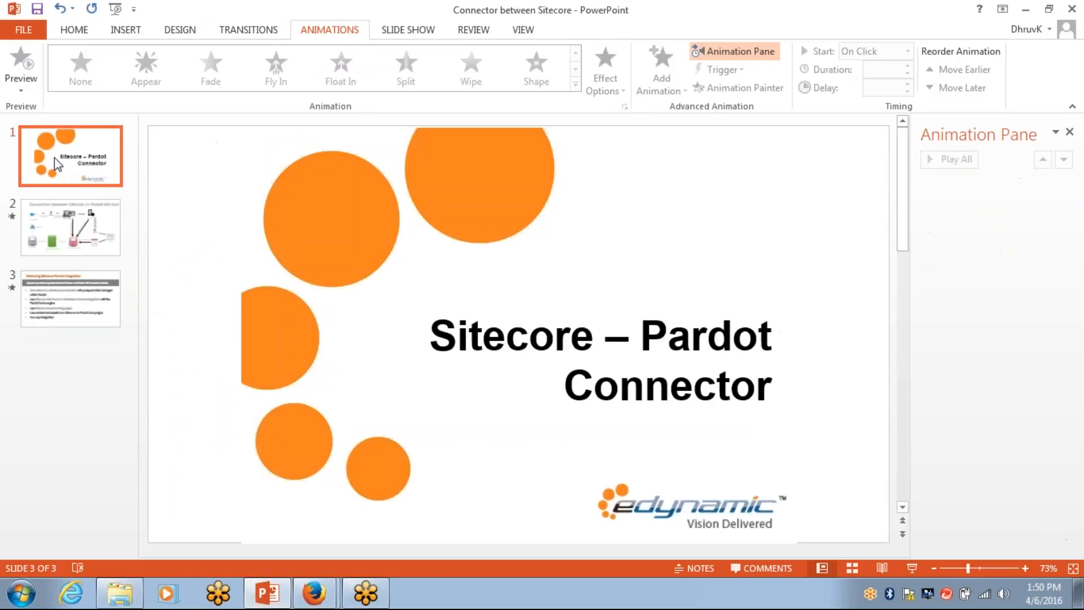